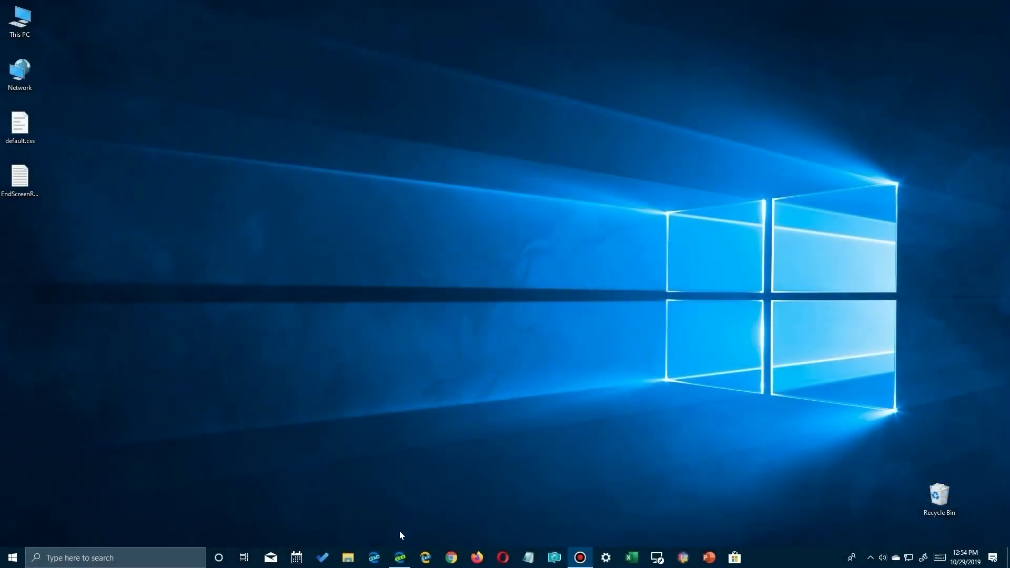
# - Go to the PowerToys v0.12.0 release on GitHub and launch PowerToysSetup.msi from its assets
pyautogui.click(400, 558)
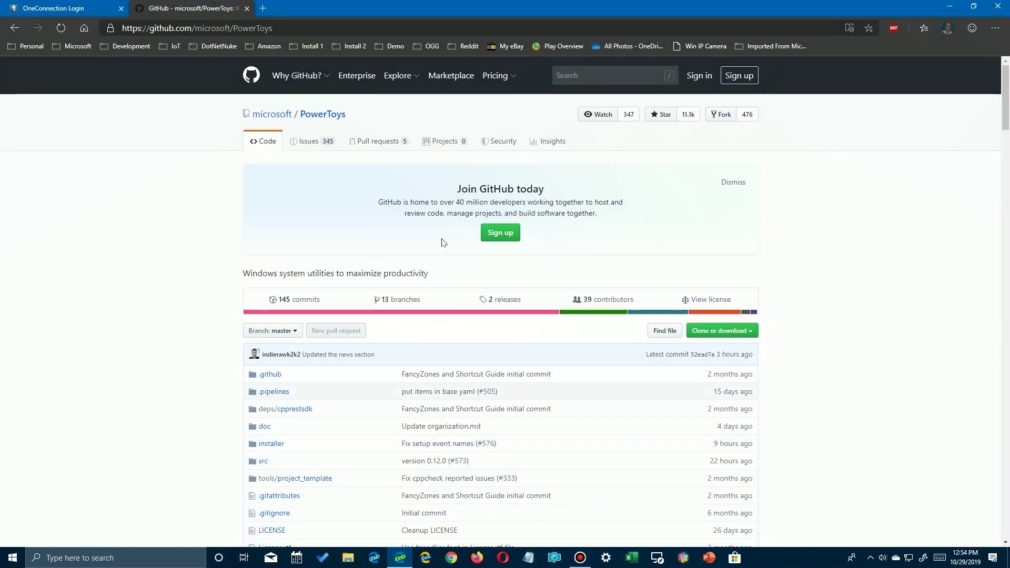
pyautogui.click(507, 303)
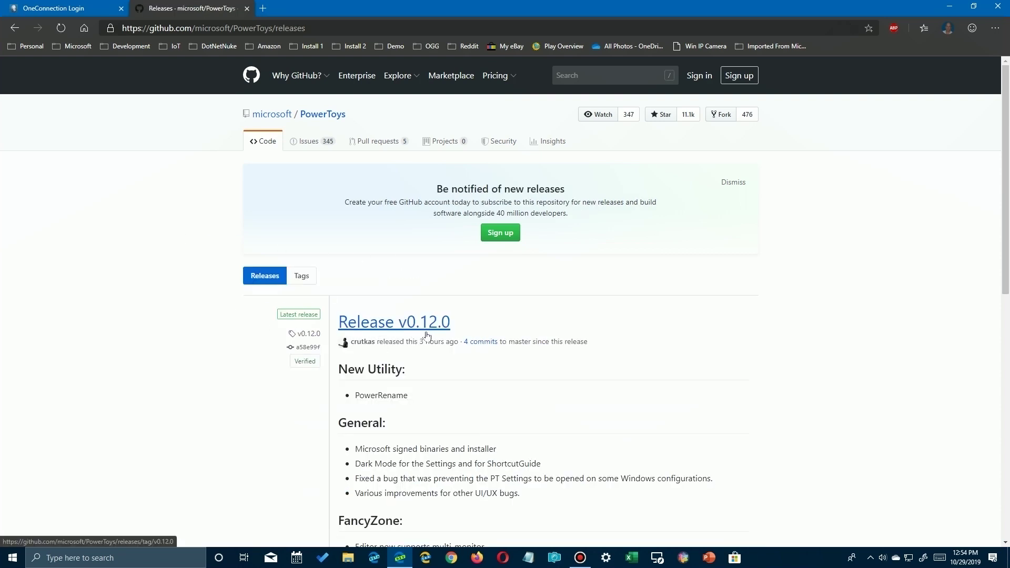
pyautogui.scroll(-3, 619, 351)
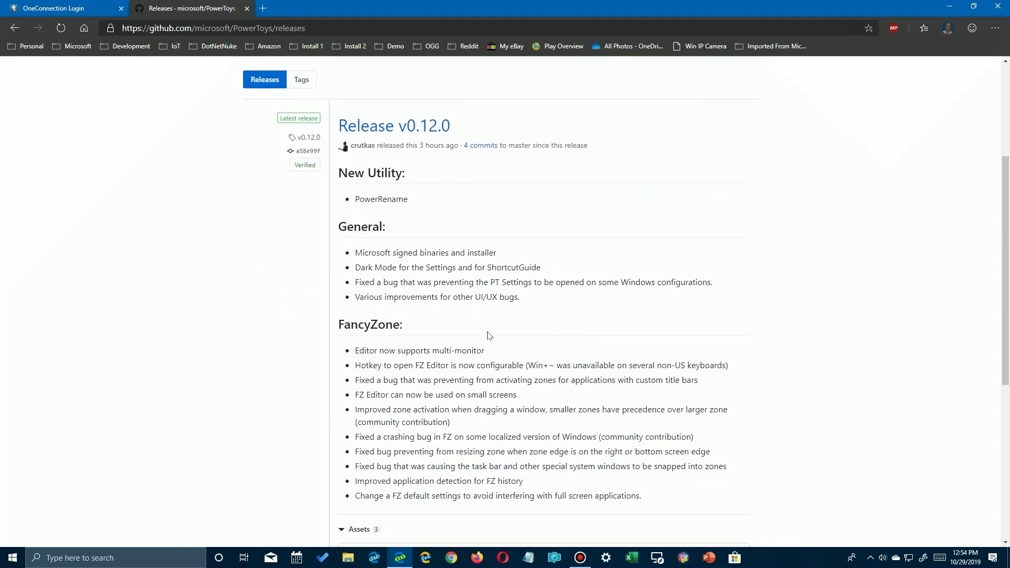
pyautogui.scroll(-3, 487, 329)
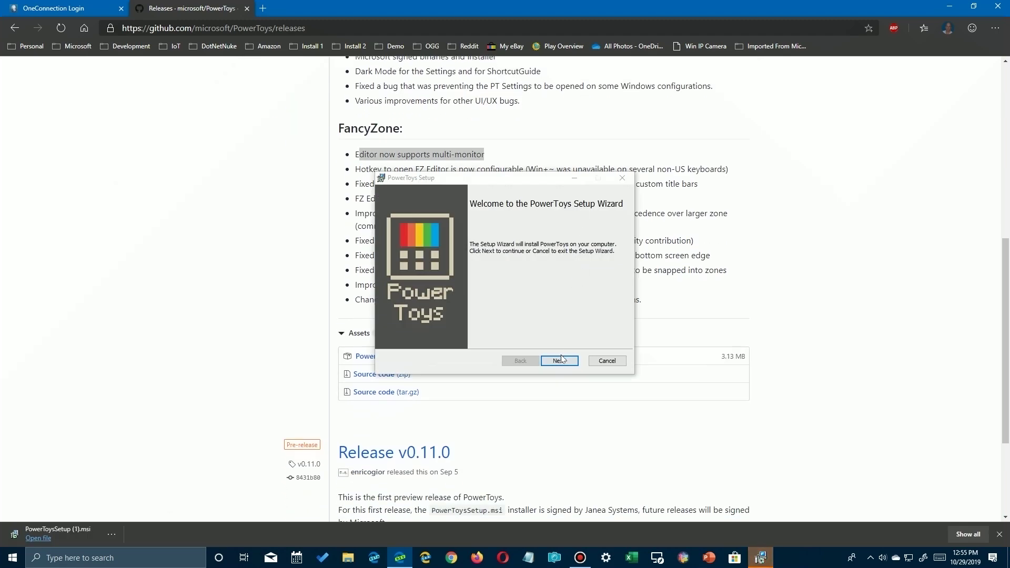
# - Accept the license, install PowerToys into the default folder and finish the wizard
pyautogui.click(559, 362)
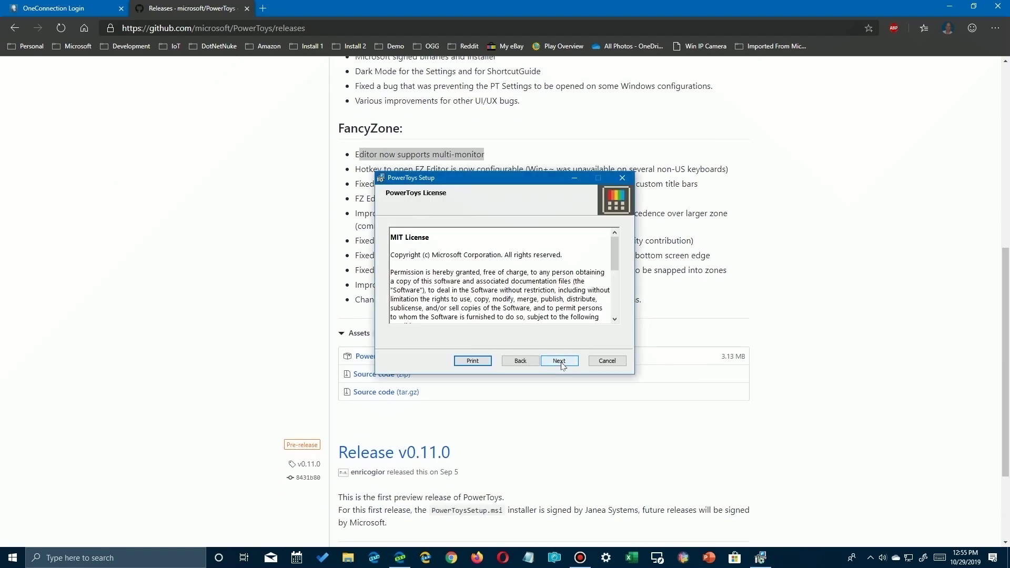
pyautogui.click(560, 362)
pyautogui.press('Return')
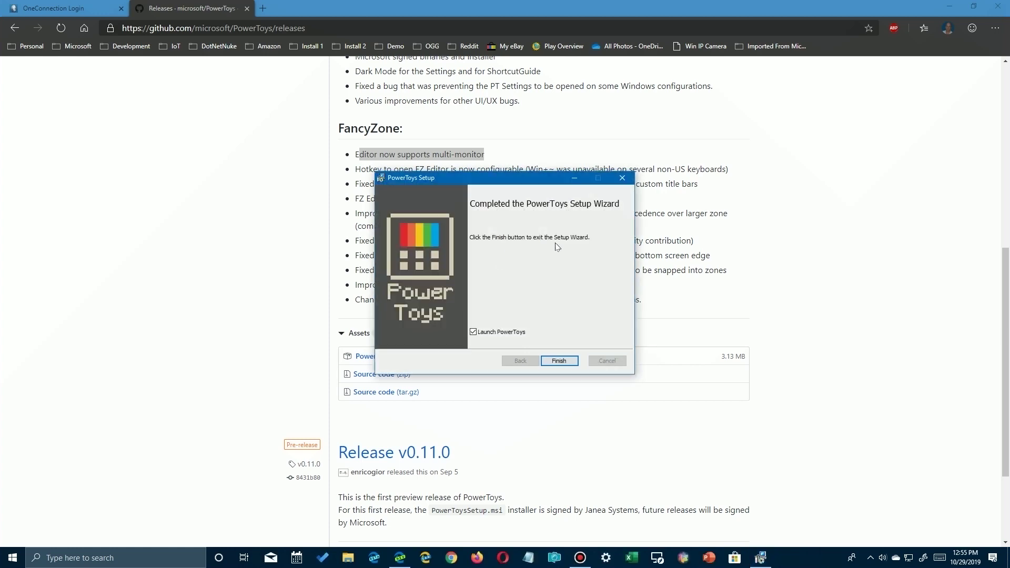
pyautogui.click(561, 361)
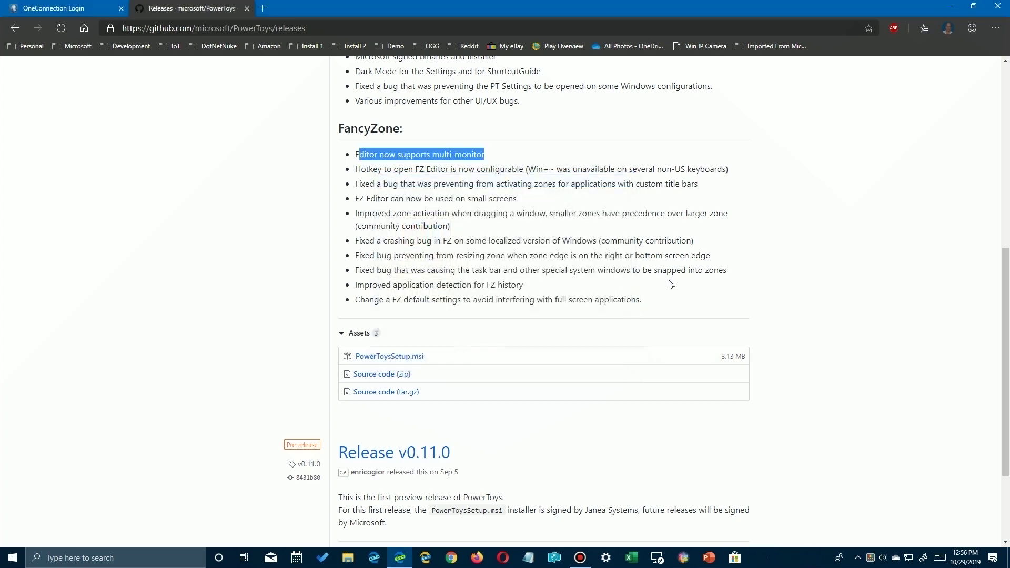
# - Minimize Edge, open PowerToys Settings from the system tray and show the FancyZones page
pyautogui.click(991, 12)
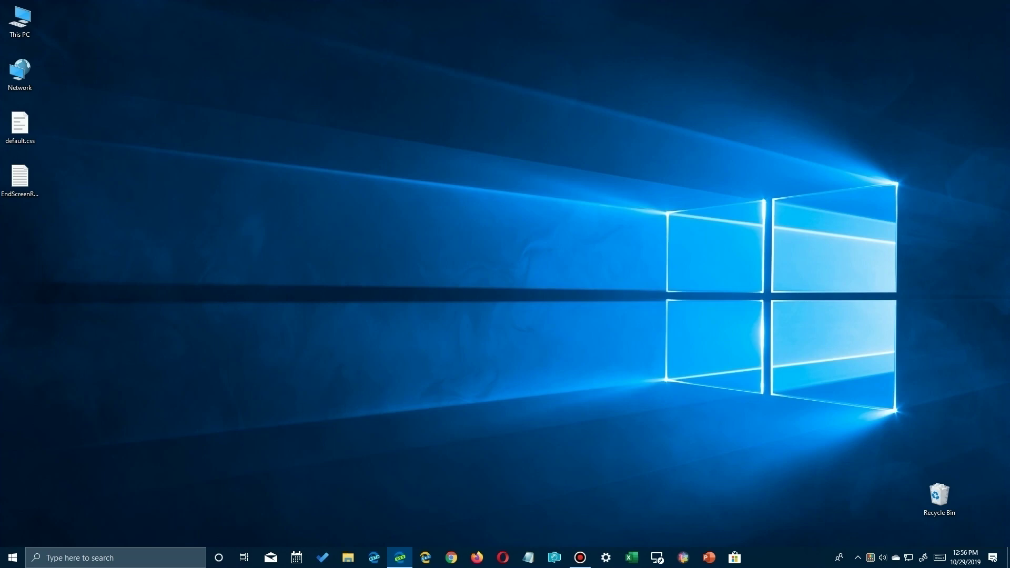
pyautogui.click(870, 560)
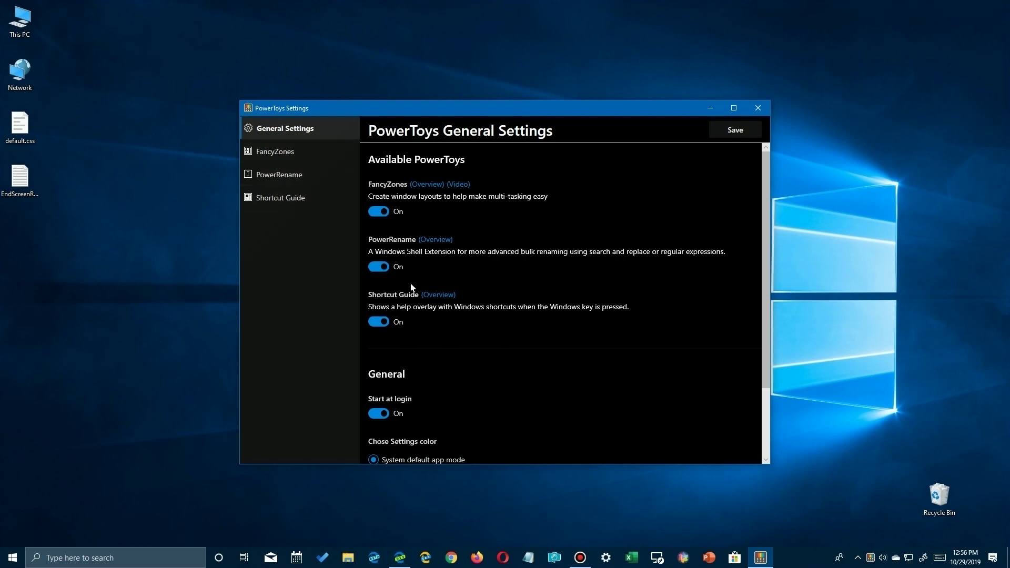
pyautogui.click(271, 154)
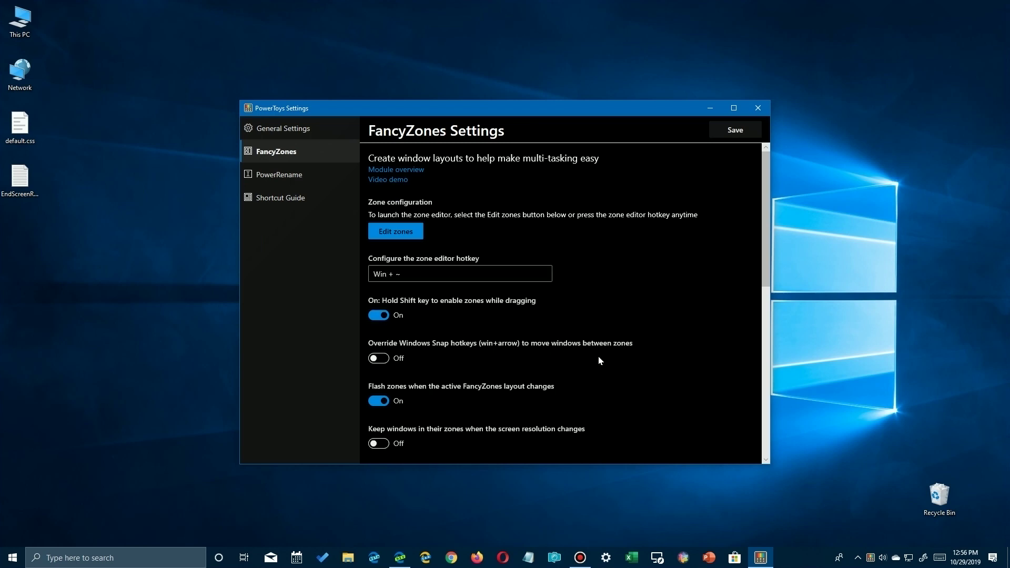
pyautogui.scroll(-3, 606, 358)
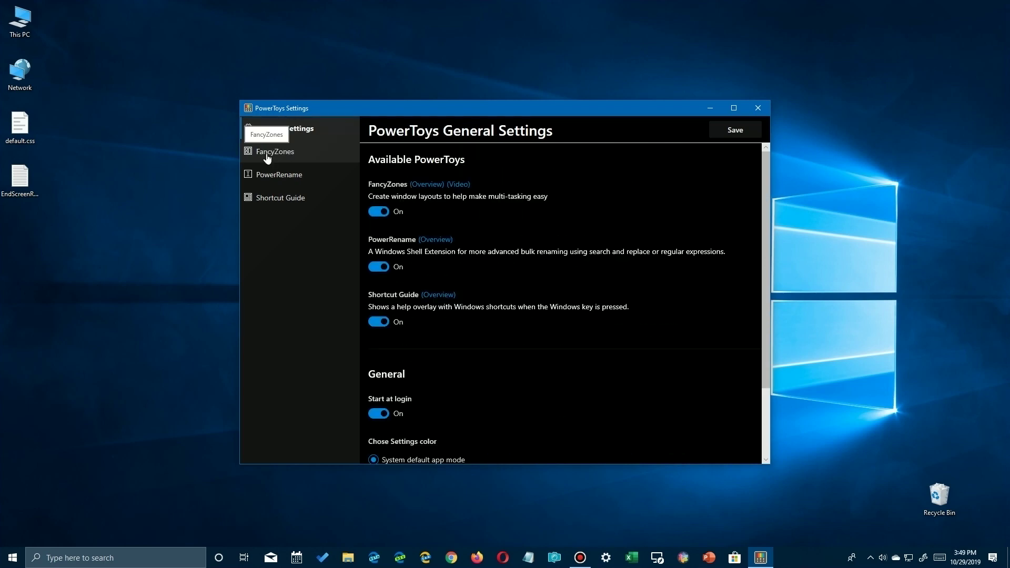
# - On the FancyZones page, switch 'Use new zone editing experience (Preview)' On
pyautogui.click(266, 155)
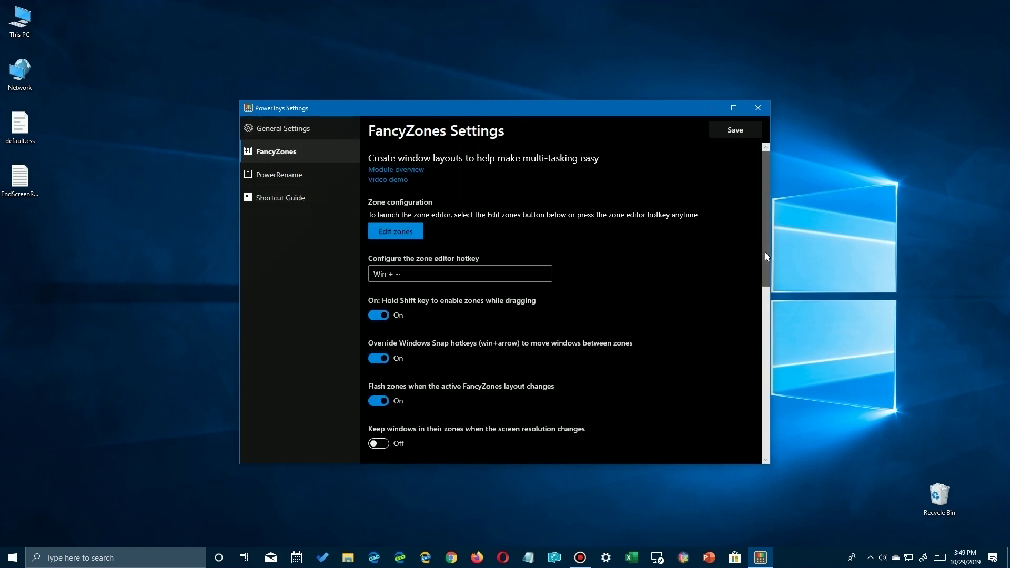
pyautogui.moveTo(765, 251); pyautogui.dragTo(772, 312)
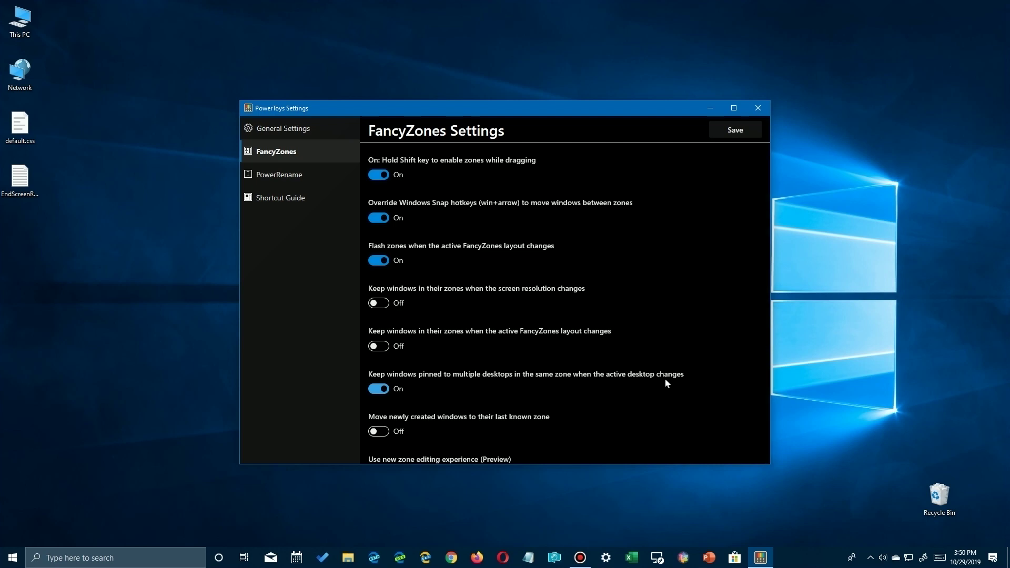
pyautogui.moveTo(768, 332); pyautogui.dragTo(759, 389)
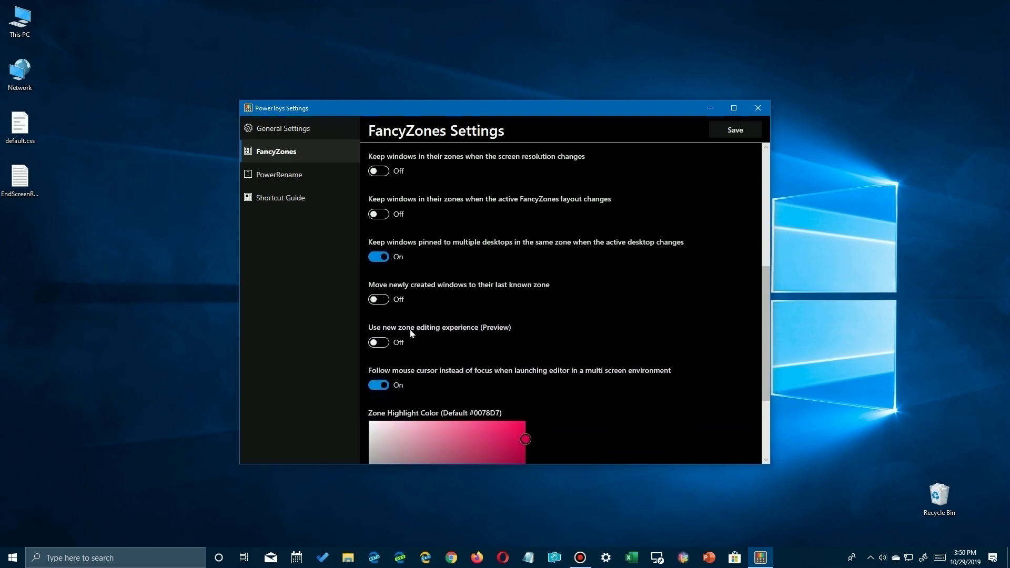
pyautogui.click(379, 342)
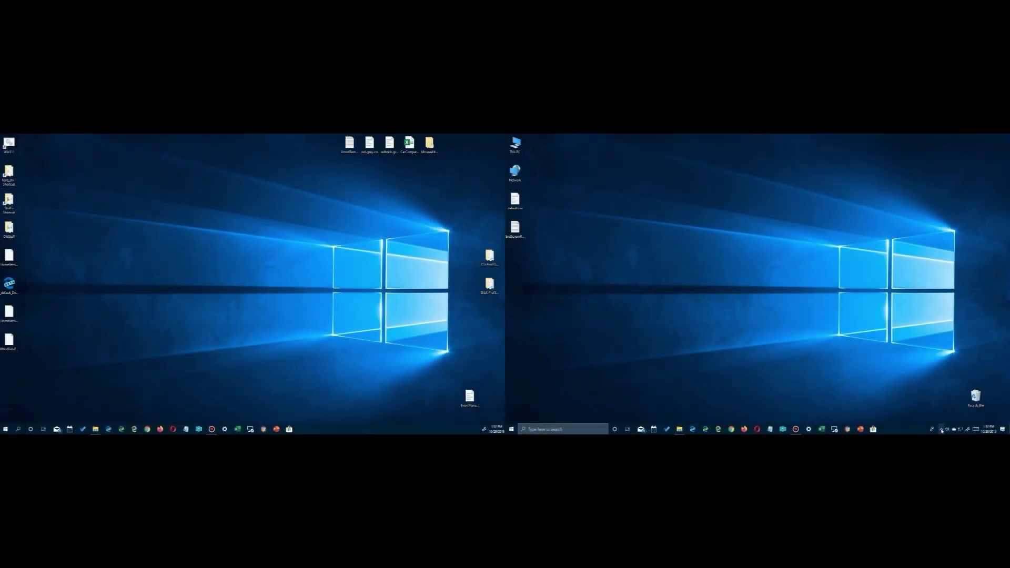
# - Launch the FancyZones zone editor from Settings and start editing Custom Layout 3
pyautogui.click(941, 429)
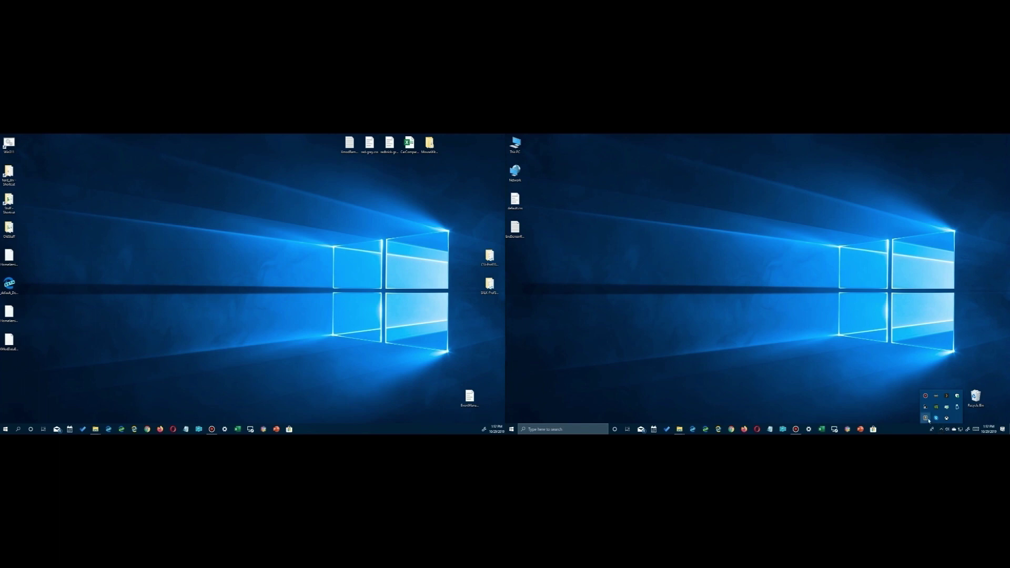
pyautogui.click(927, 419)
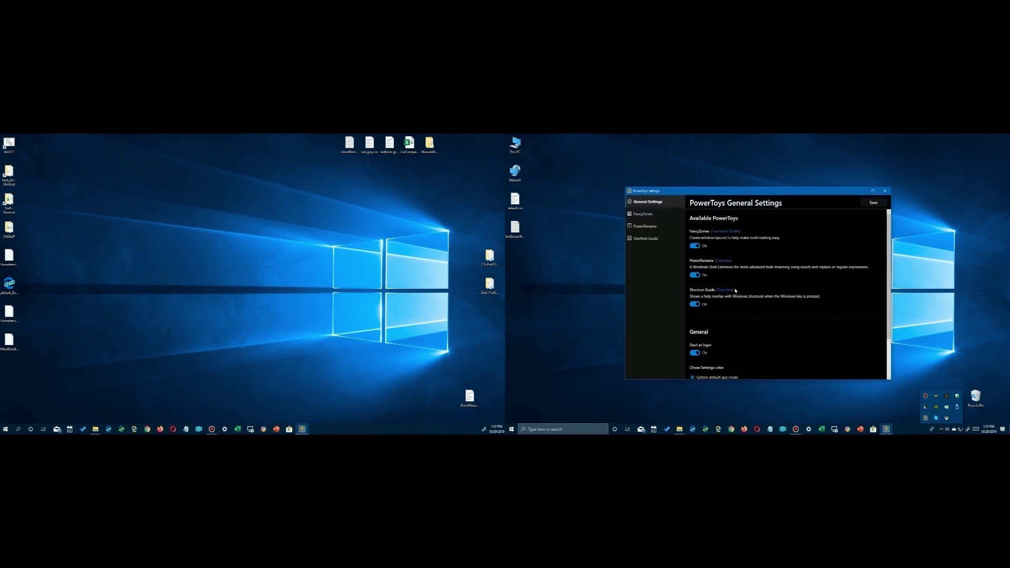
pyautogui.click(722, 341)
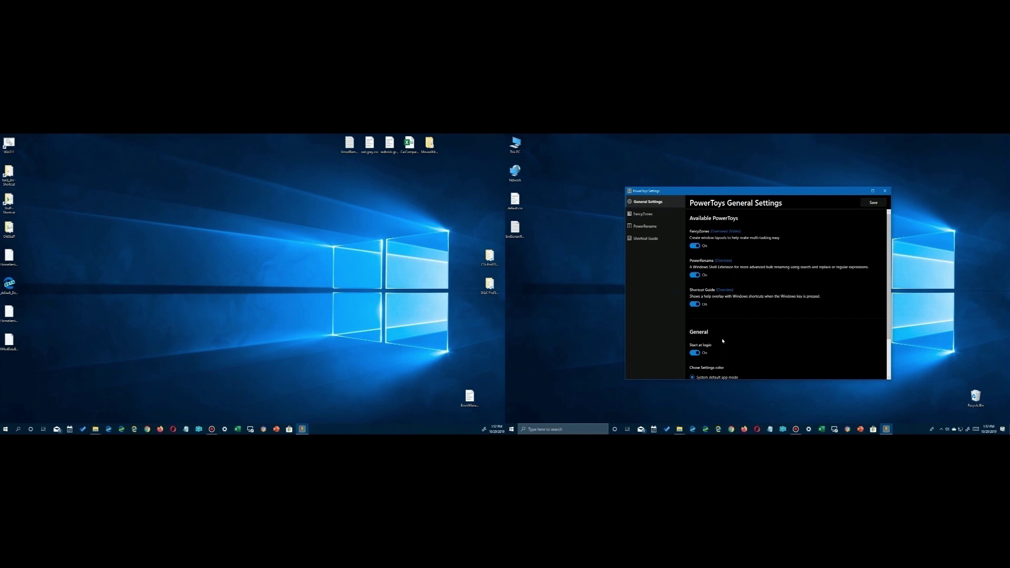
pyautogui.click(637, 214)
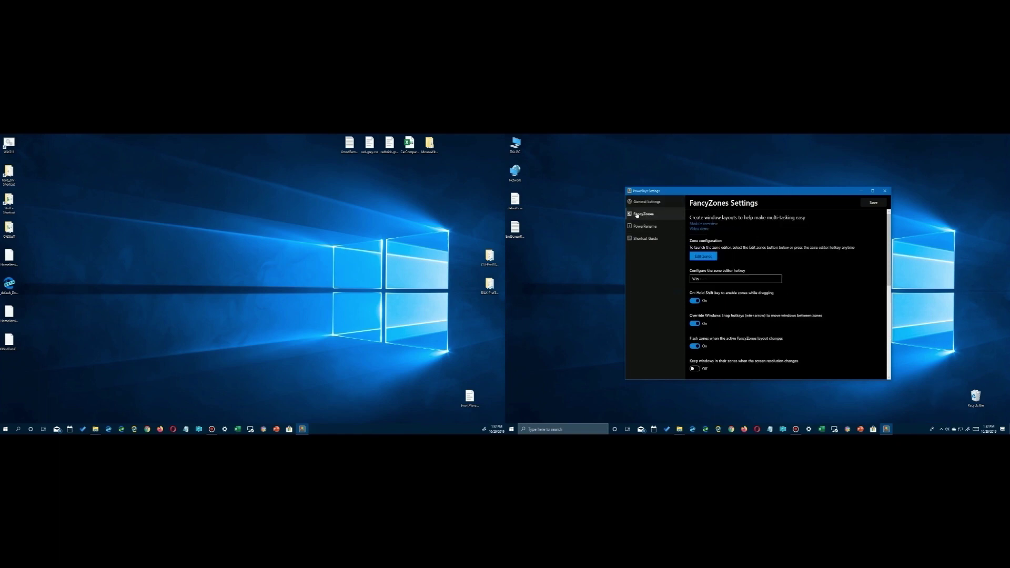
pyautogui.click(701, 257)
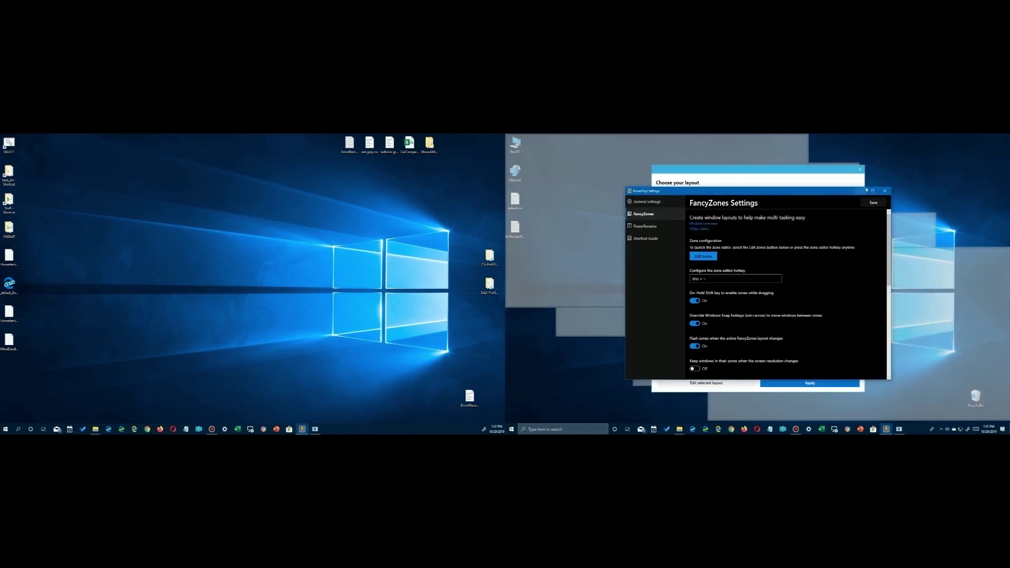
pyautogui.click(863, 191)
pyautogui.moveTo(808, 174); pyautogui.dragTo(759, 174)
pyautogui.click(765, 192)
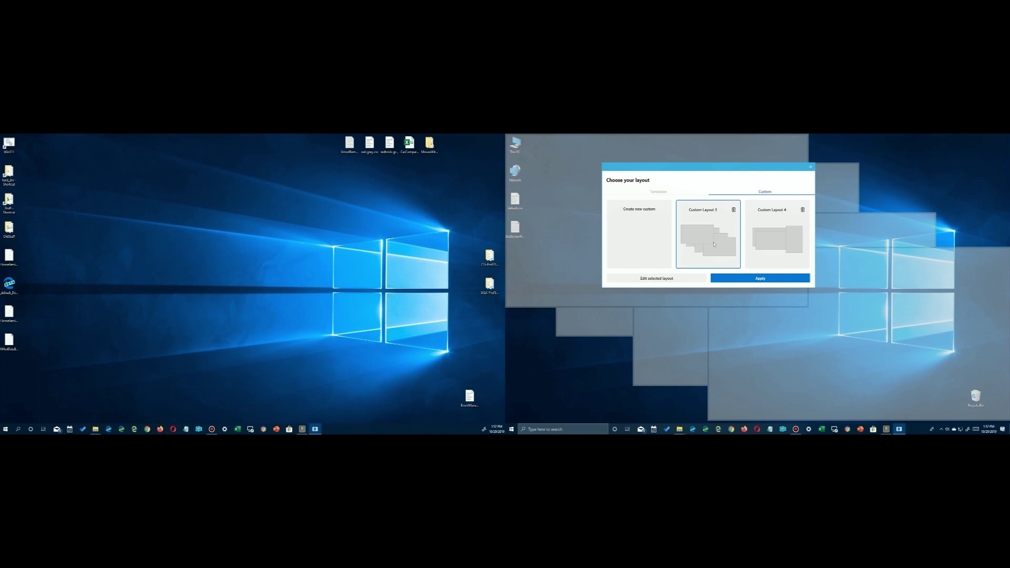
pyautogui.click(656, 278)
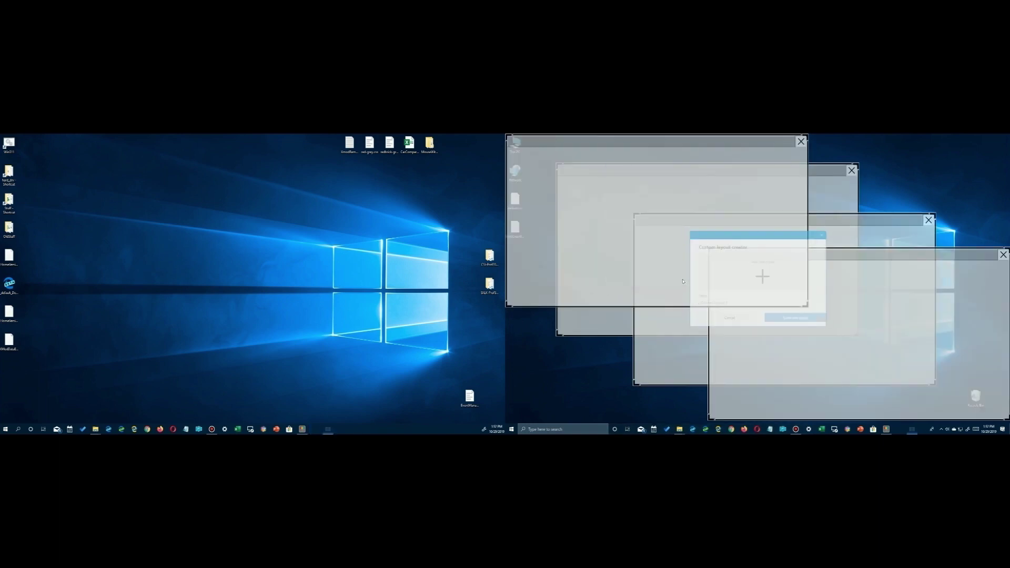
# - Delete two zones, shape the rest into a tall narrow zone and a wide zone, then save and apply
pyautogui.click(800, 141)
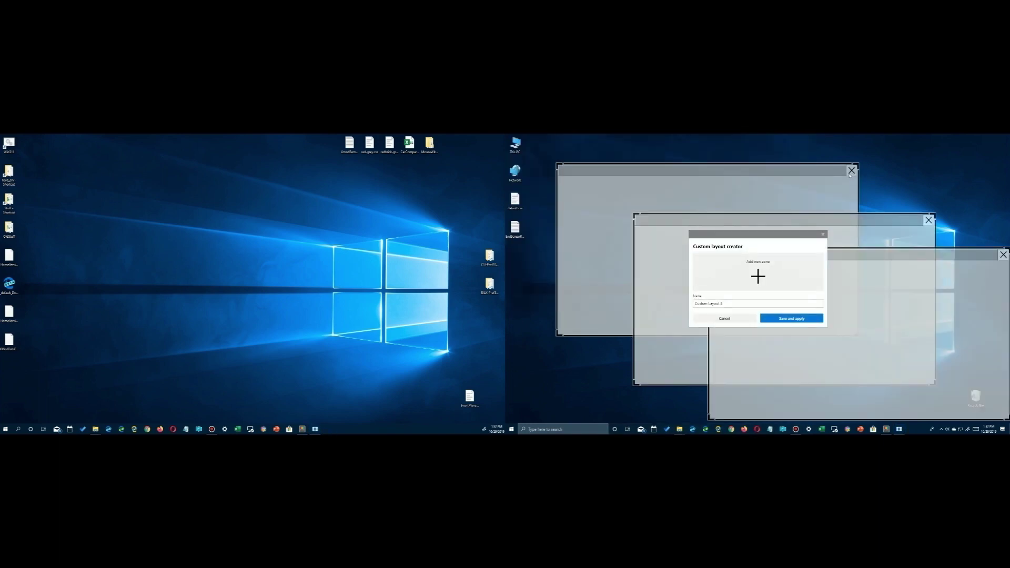
pyautogui.click(851, 170)
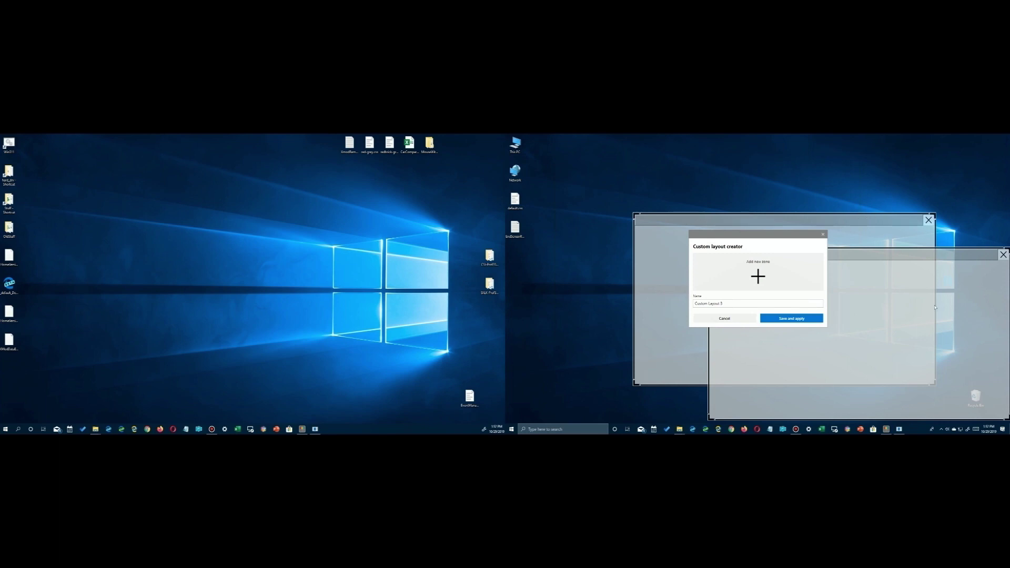
pyautogui.moveTo(931, 244); pyautogui.dragTo(696, 335)
pyautogui.moveTo(680, 384); pyautogui.dragTo(680, 412)
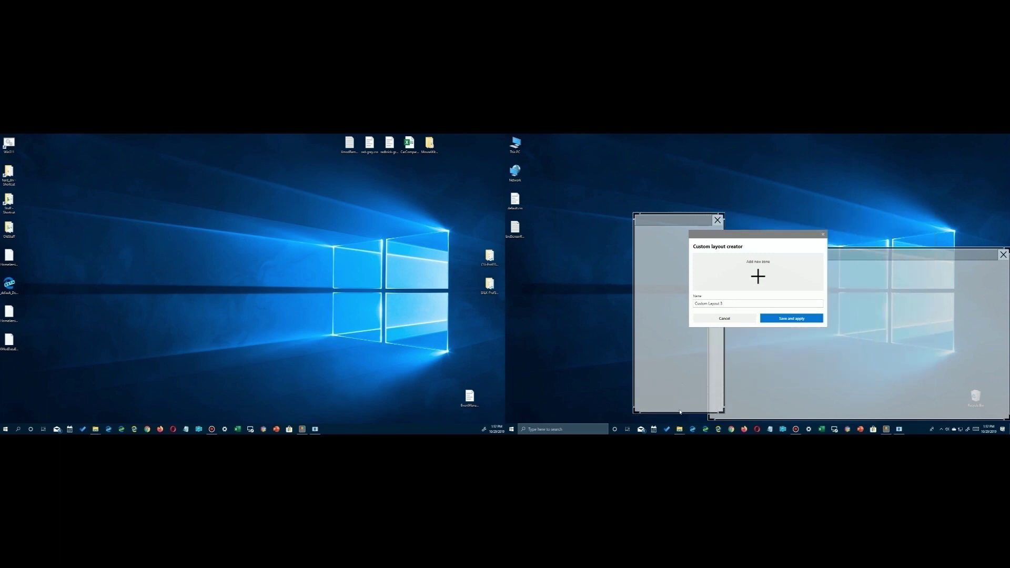
pyautogui.moveTo(681, 220); pyautogui.dragTo(615, 171)
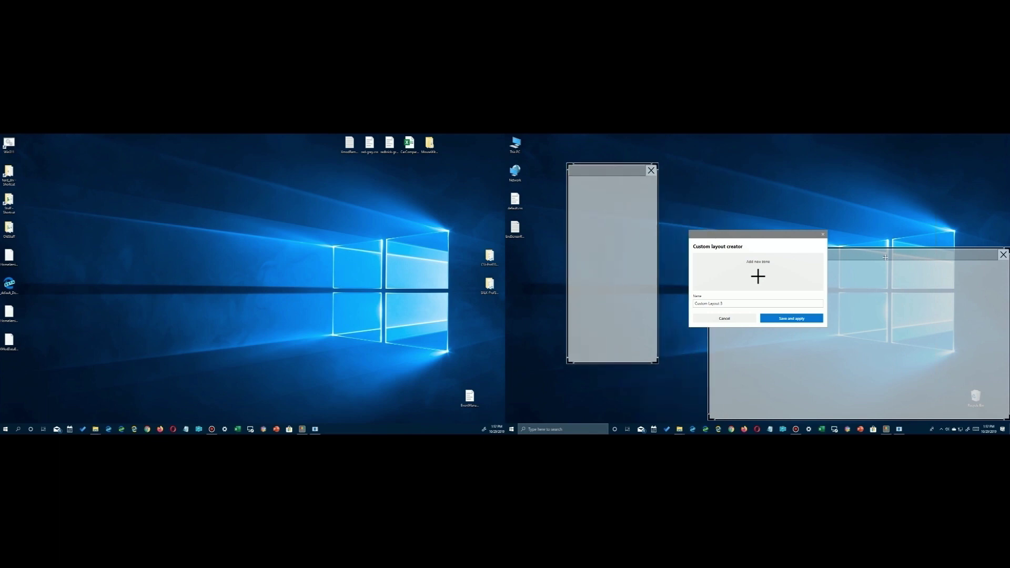
pyautogui.moveTo(885, 257); pyautogui.dragTo(864, 186)
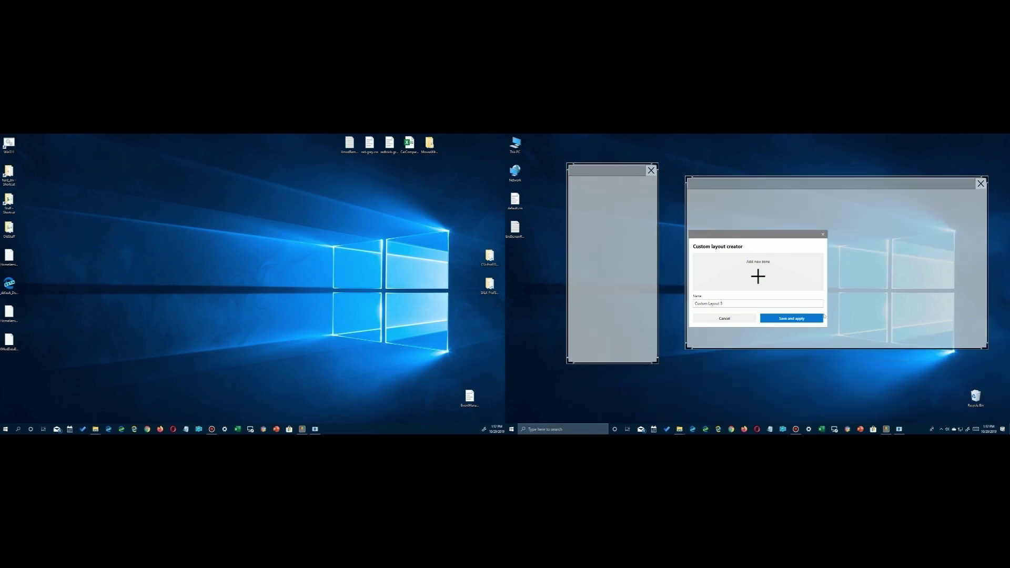
pyautogui.click(788, 319)
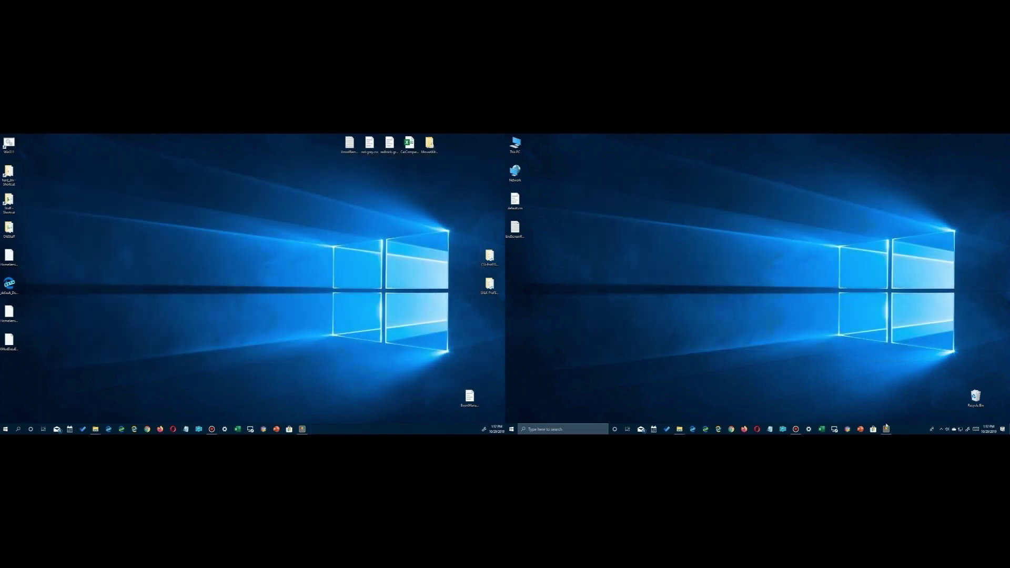
# - Move PowerToys Settings to the left monitor and open Custom Layout 4 in the zone editor
pyautogui.click(886, 429)
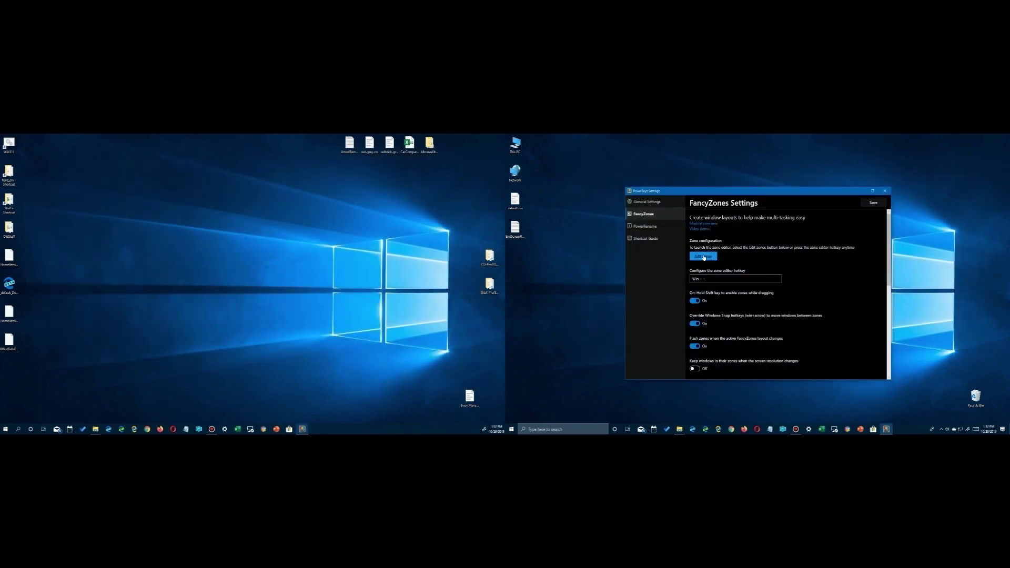
pyautogui.moveTo(757, 193); pyautogui.dragTo(210, 186)
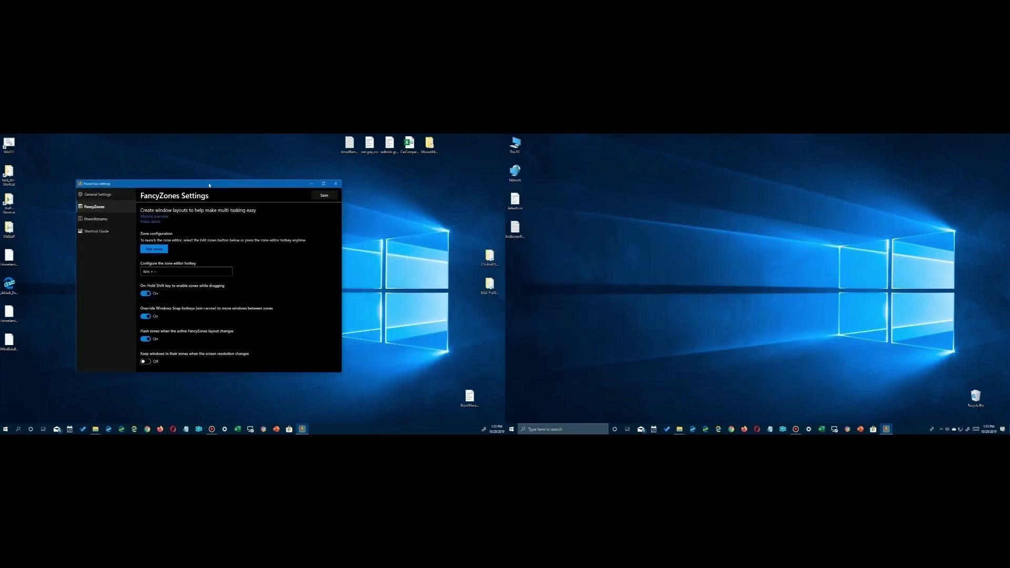
pyautogui.click(159, 251)
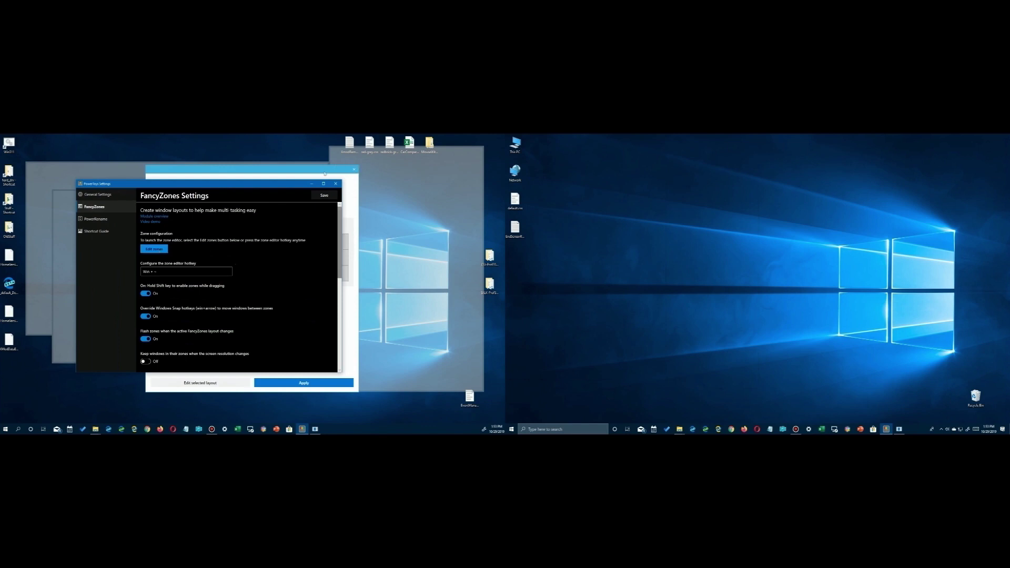
pyautogui.click(291, 174)
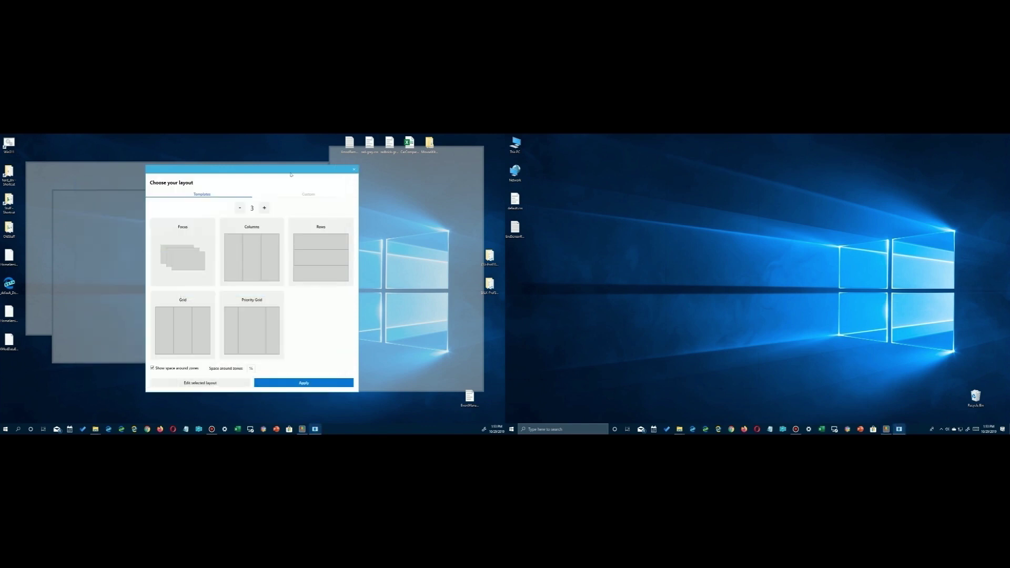
pyautogui.click(312, 194)
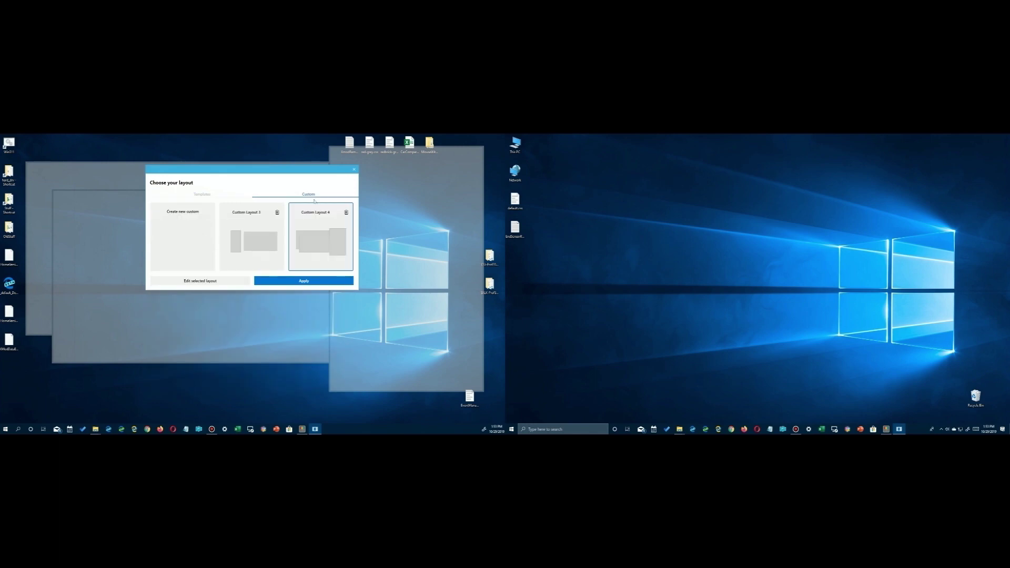
pyautogui.click(206, 282)
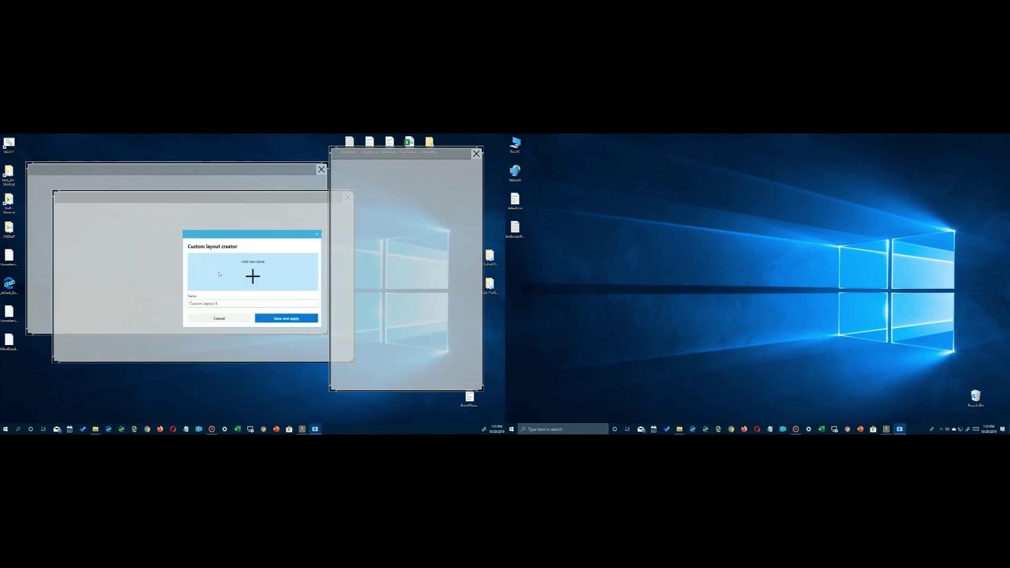
# - Delete one zone and arrange a wide top-left zone beside a tall zone
pyautogui.click(321, 168)
pyautogui.moveTo(395, 153)
pyautogui.mouseDown()
pyautogui.moveTo(148, 157)
pyautogui.moveTo(379, 160)
pyautogui.mouseUp()
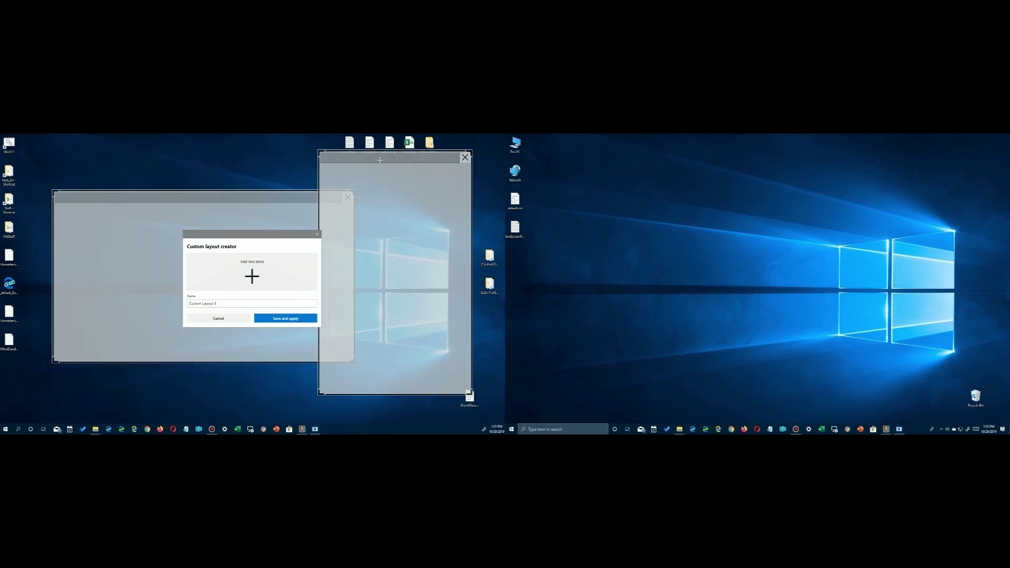
pyautogui.moveTo(295, 195); pyautogui.dragTo(239, 166)
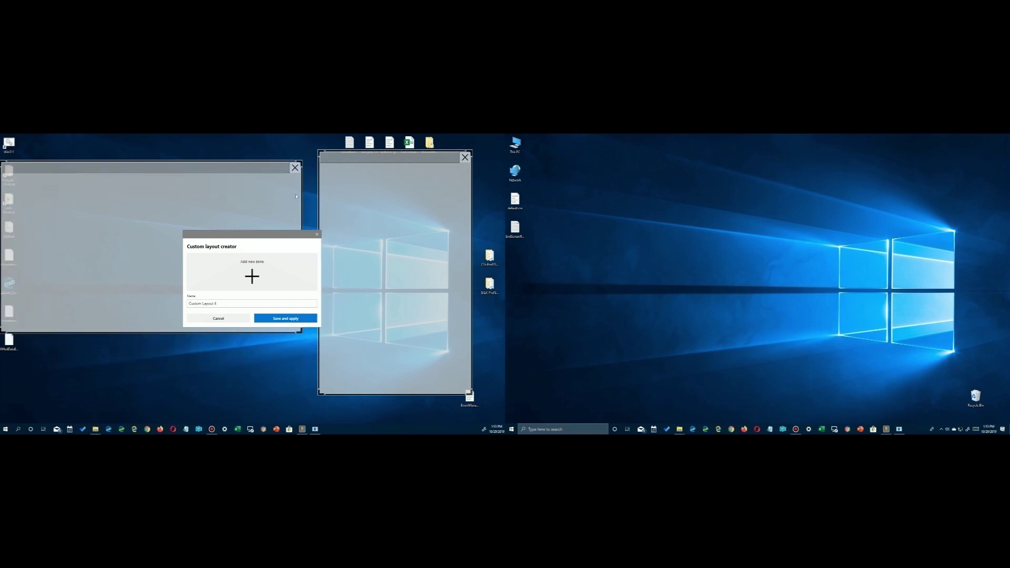
pyautogui.moveTo(303, 196); pyautogui.dragTo(249, 196)
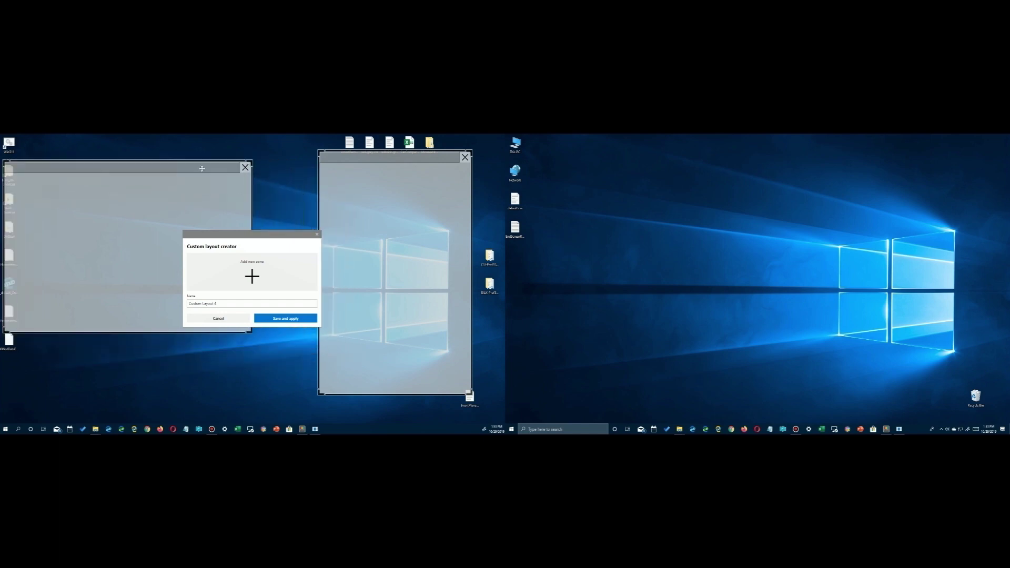
pyautogui.moveTo(169, 174); pyautogui.dragTo(209, 183)
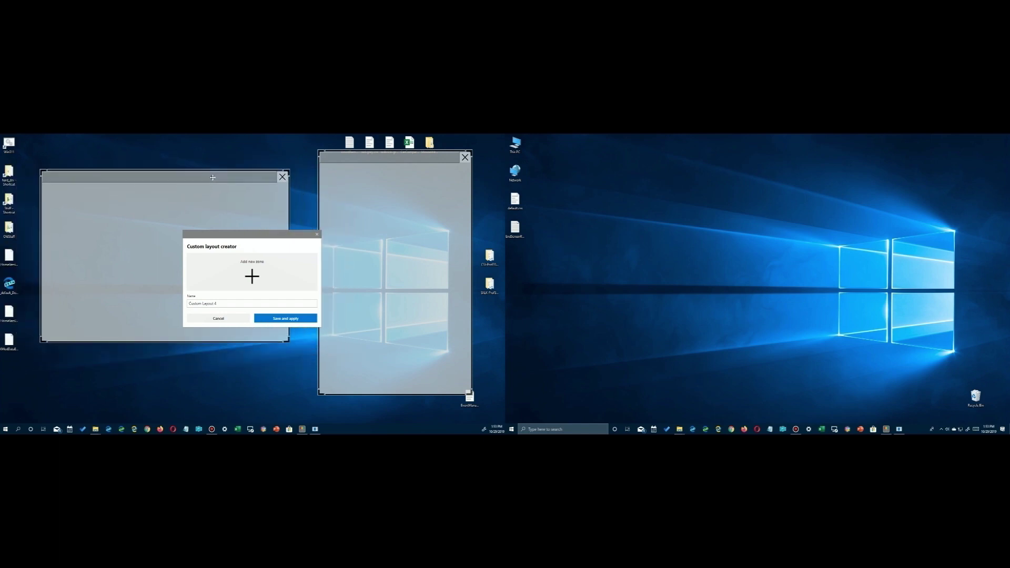
pyautogui.click(284, 318)
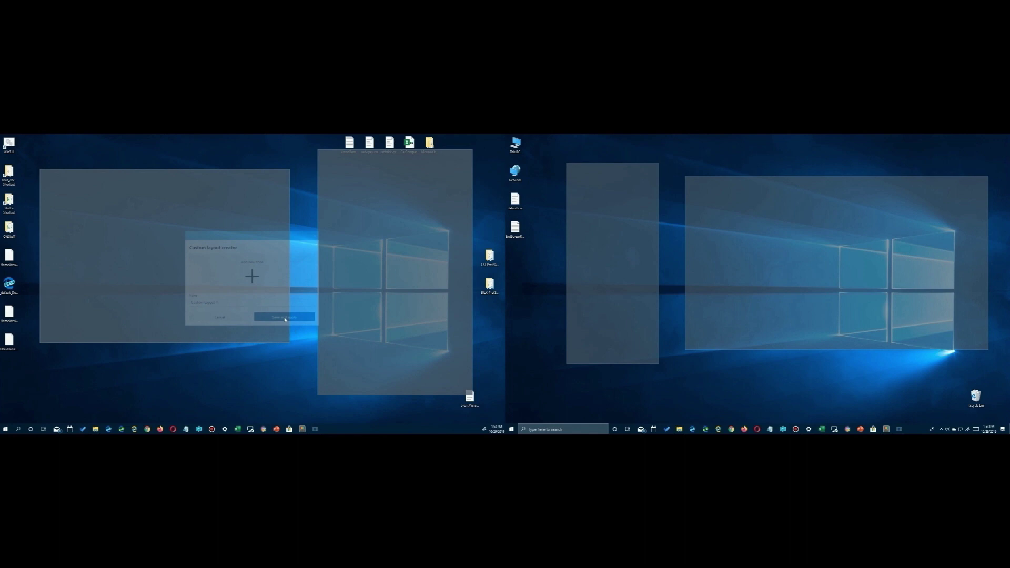
# - Save and apply Custom Layout 4, then open a blank Notepad window
pyautogui.click(285, 317)
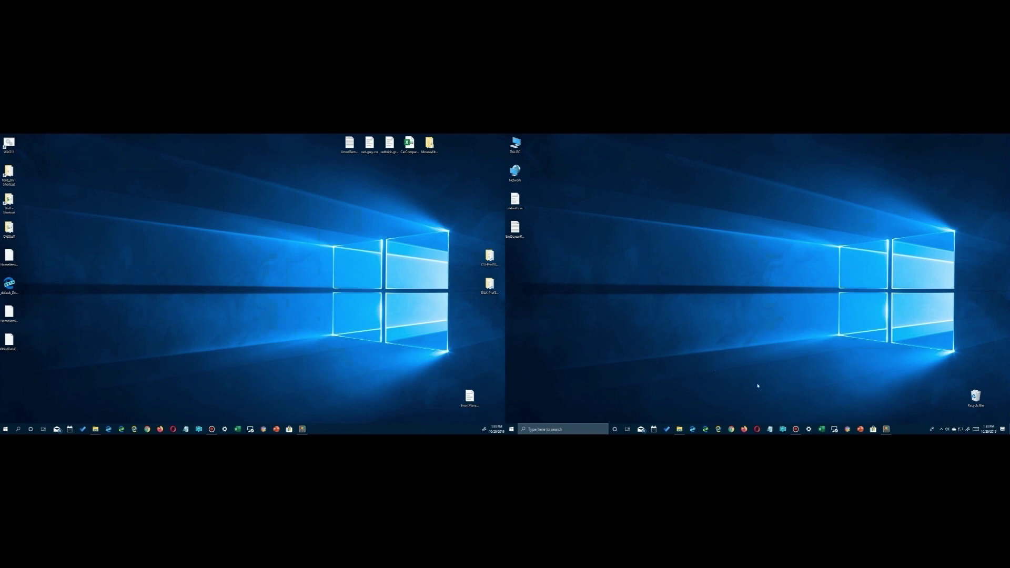
pyautogui.click(769, 430)
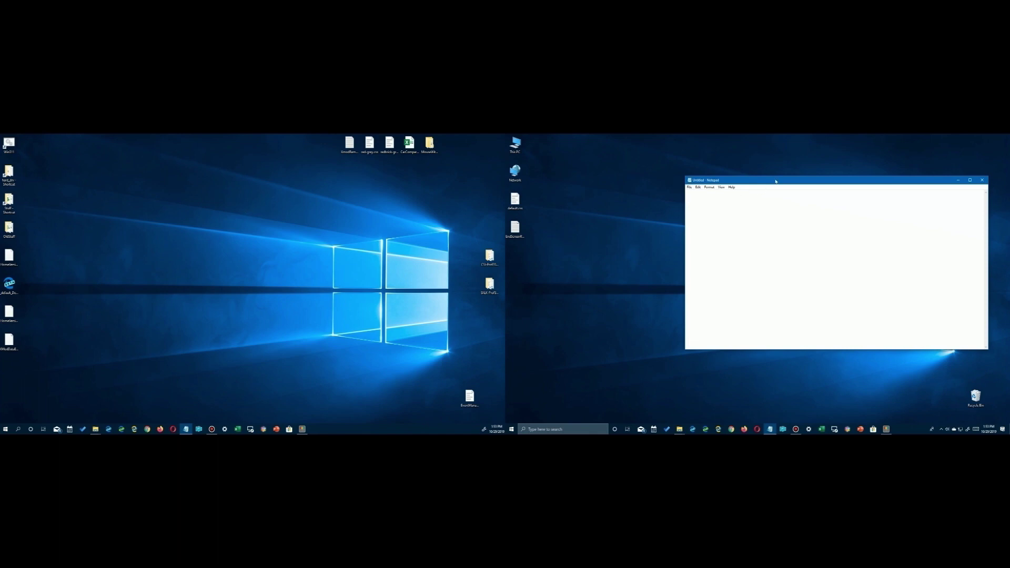
# - Cycle Notepad through the FancyZones zones with Win+Right, ending in the narrow zone
pyautogui.moveTo(775, 181); pyautogui.dragTo(193, 190)
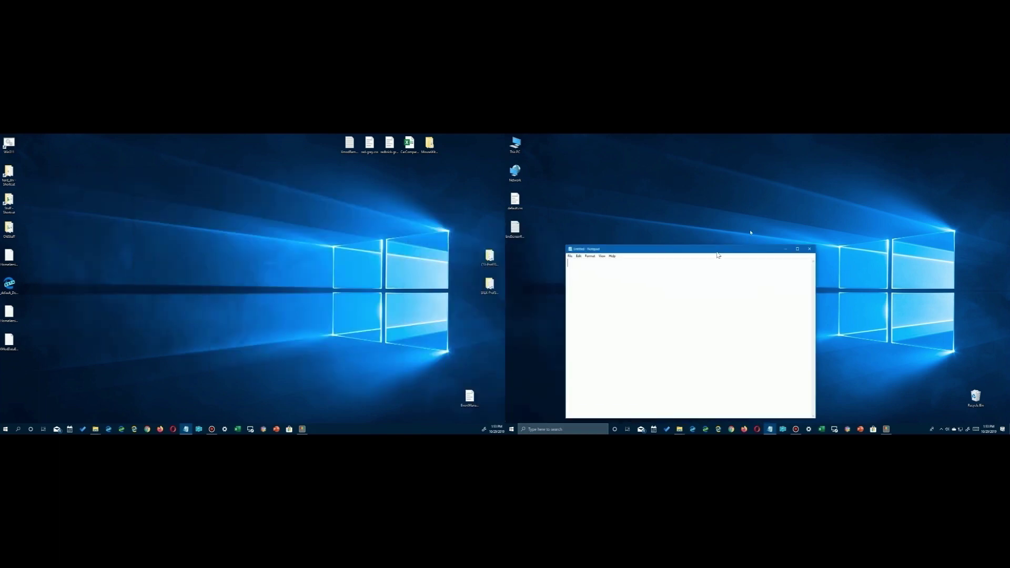
pyautogui.click(886, 429)
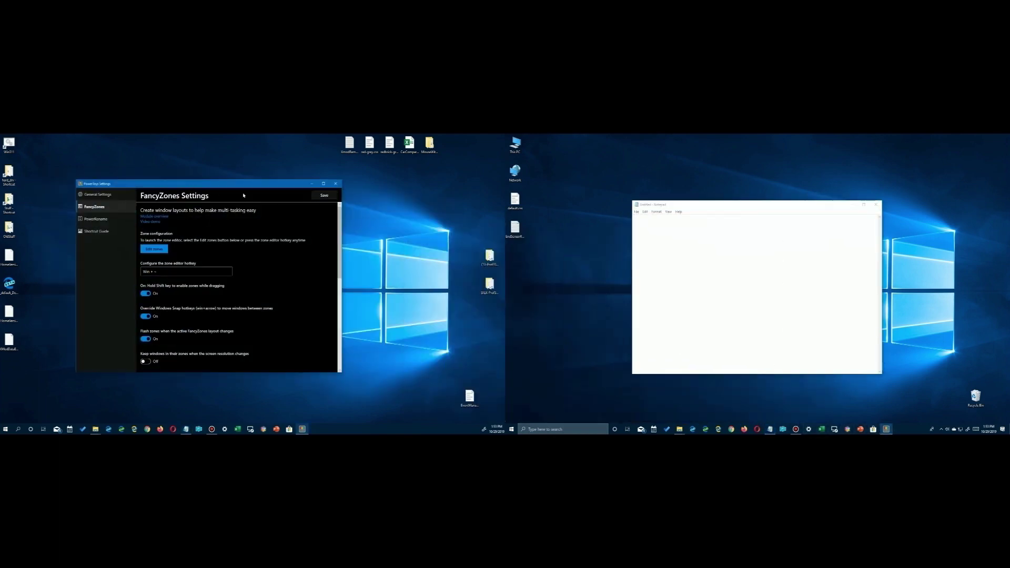
pyautogui.click(760, 251)
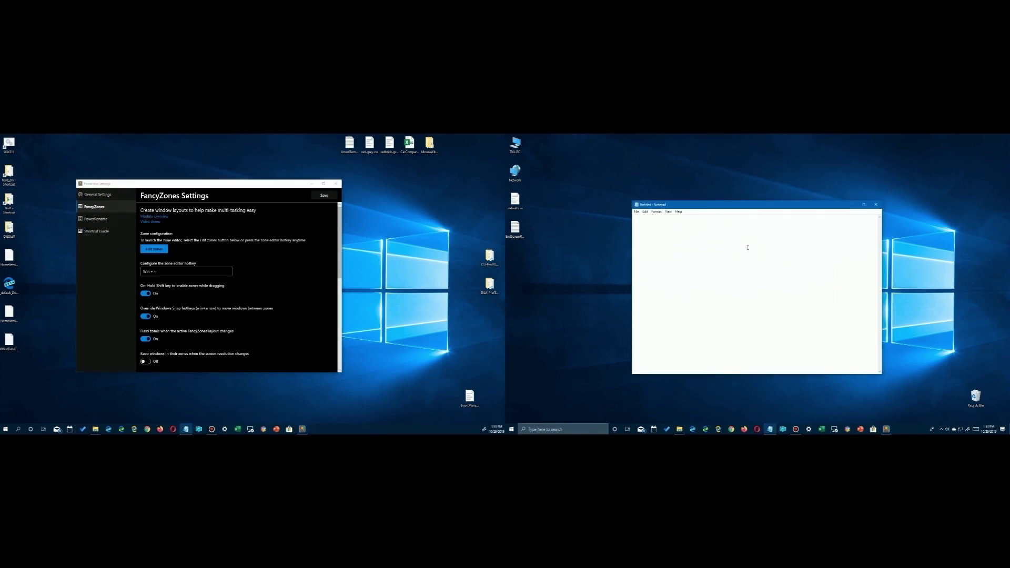
pyautogui.press('super+Right')
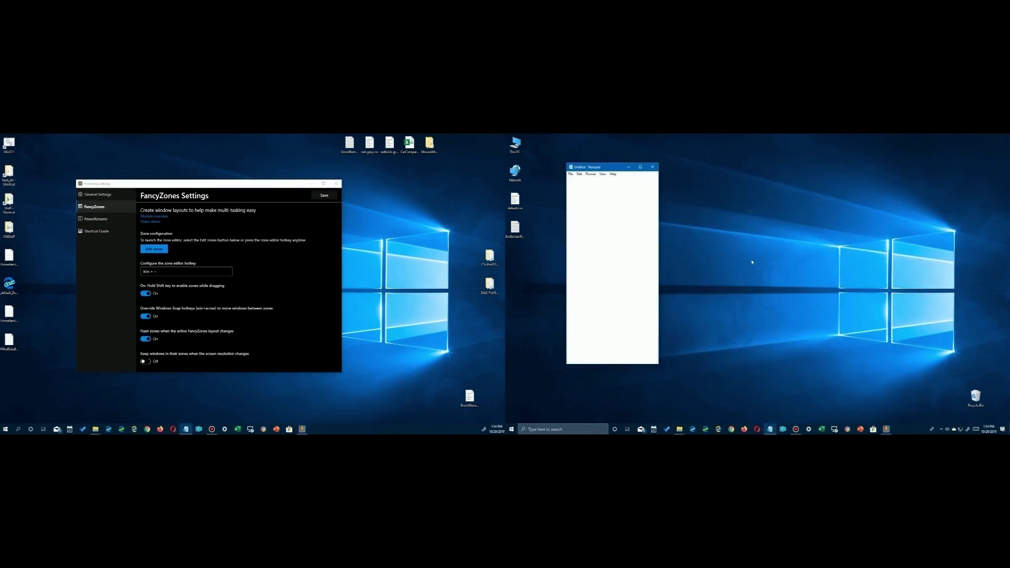
pyautogui.press('super+Right')
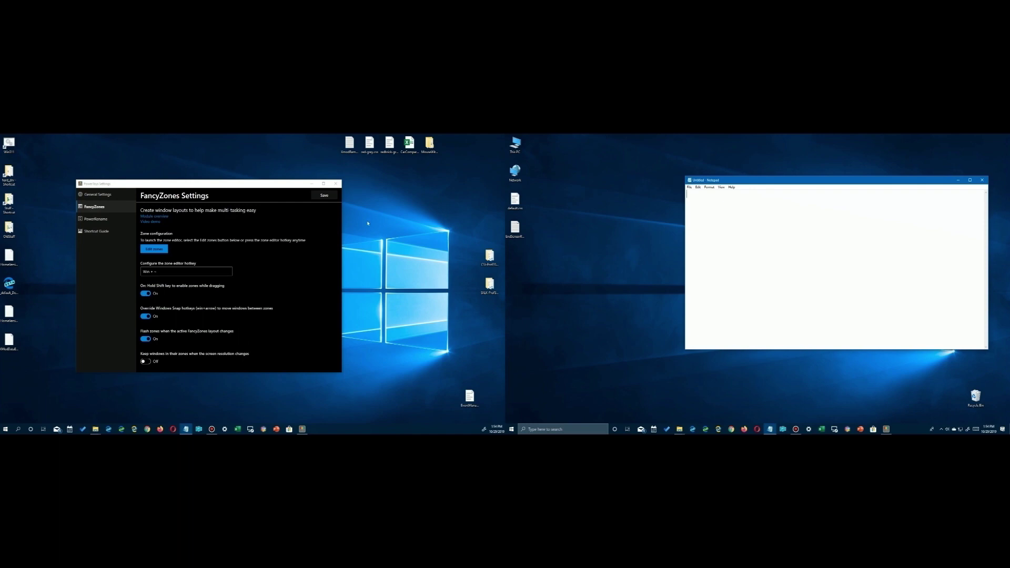
pyautogui.press('super+Right')
pyautogui.press('super+Right')
pyautogui.press('super+Right')
# - Snap the Settings window into the left zone with Win+Left/Right, then drag Notepad to the left monitor
pyautogui.click(367, 223)
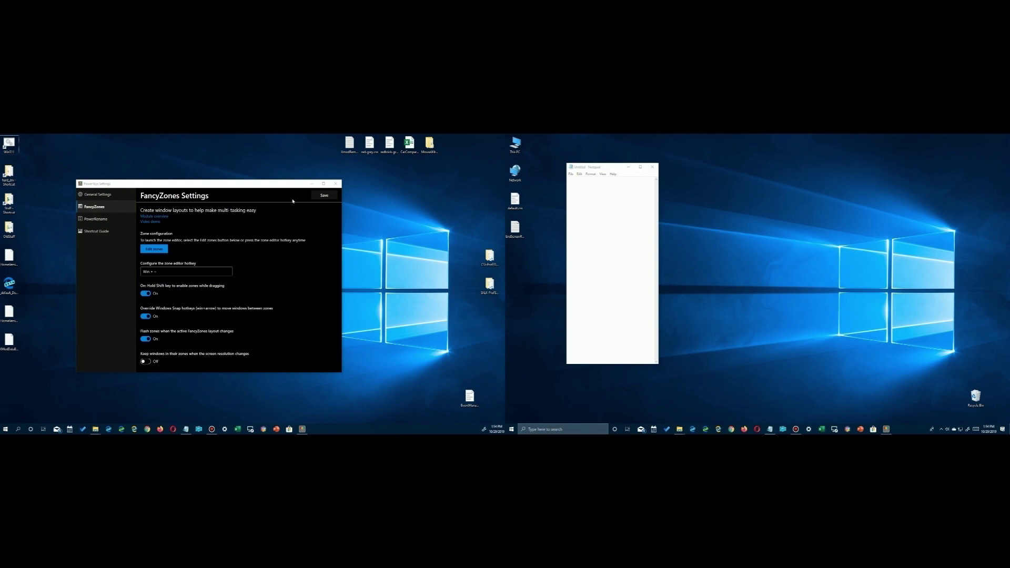
pyautogui.click(255, 185)
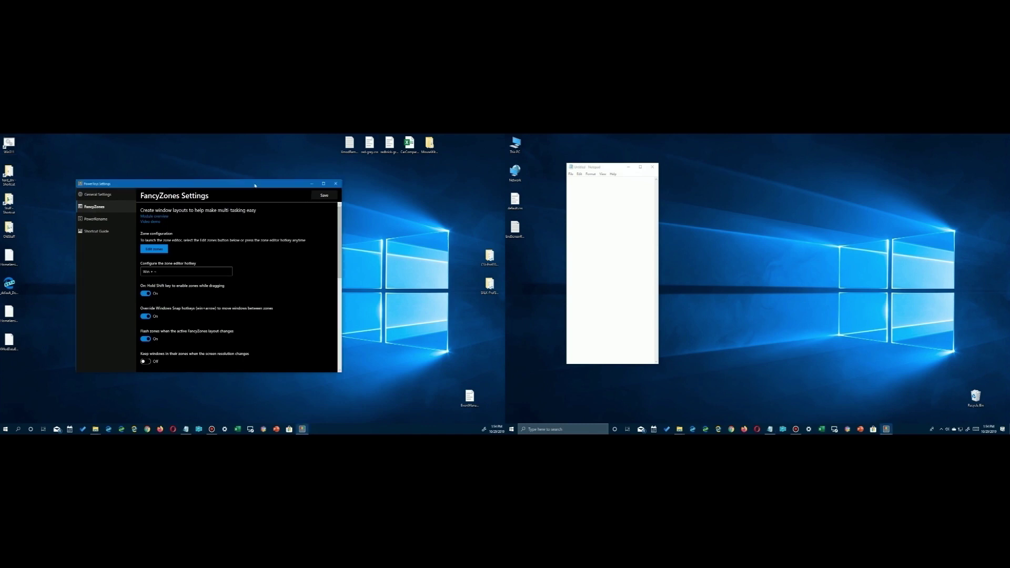
pyautogui.press('super+Right')
pyautogui.press('super+Right')
pyautogui.press('super+Left')
pyautogui.press('super+Right')
pyautogui.press('super+Left')
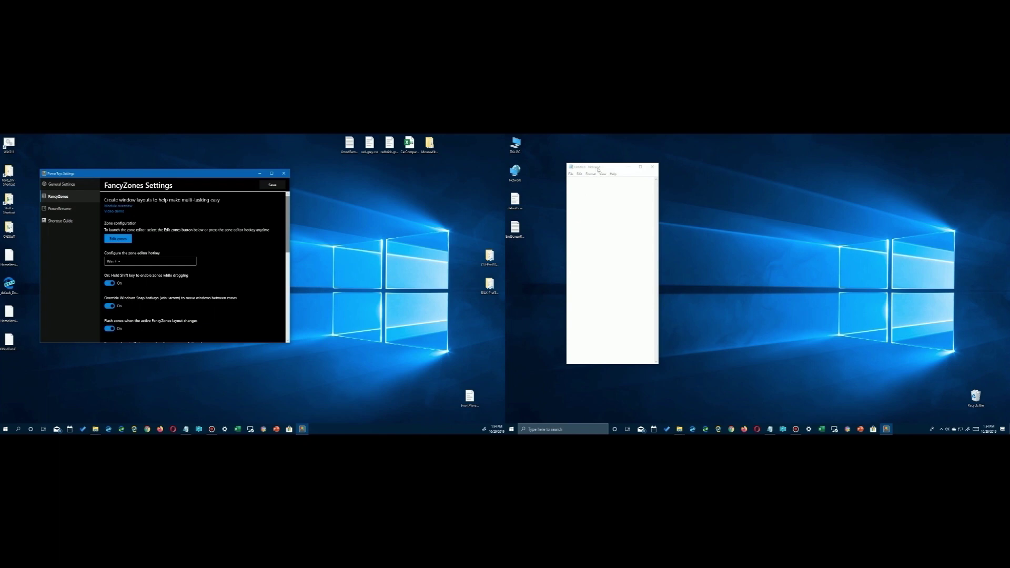
pyautogui.moveTo(597, 168); pyautogui.dragTo(369, 201)
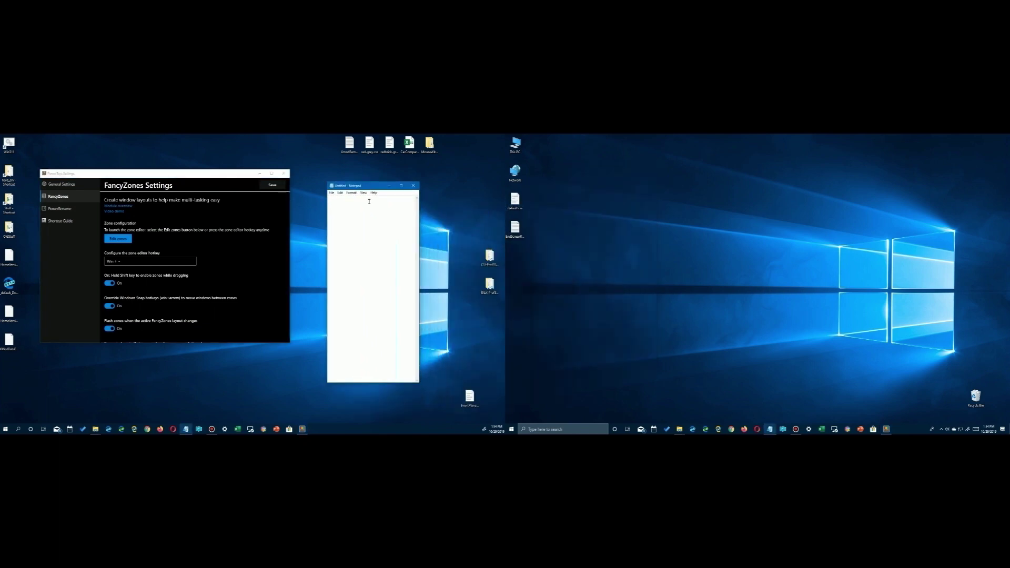
# - Cycle Notepad between zones with Win+Left/Right, ending in the middle zone
pyautogui.press('super')
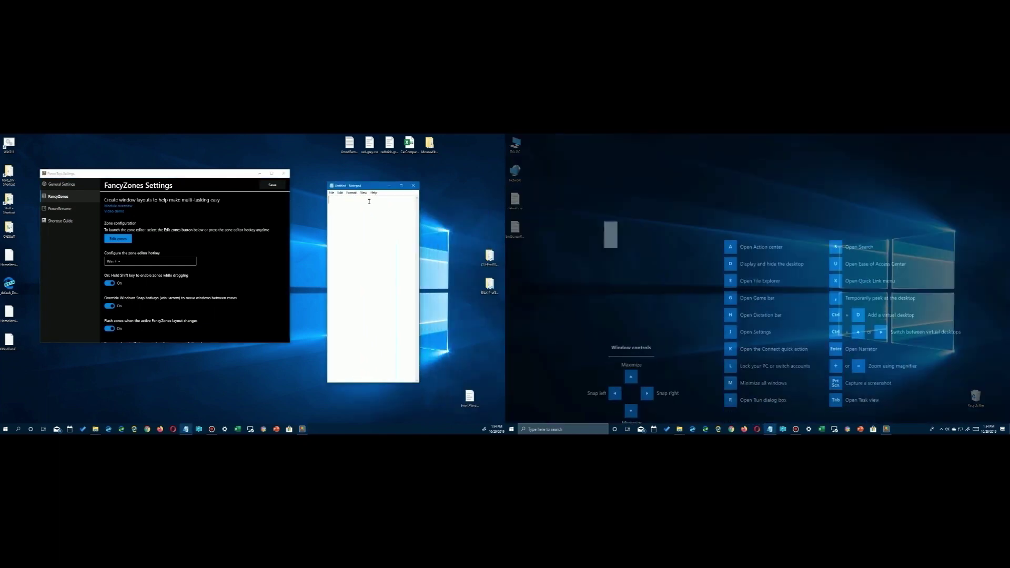
pyautogui.press('super+Left')
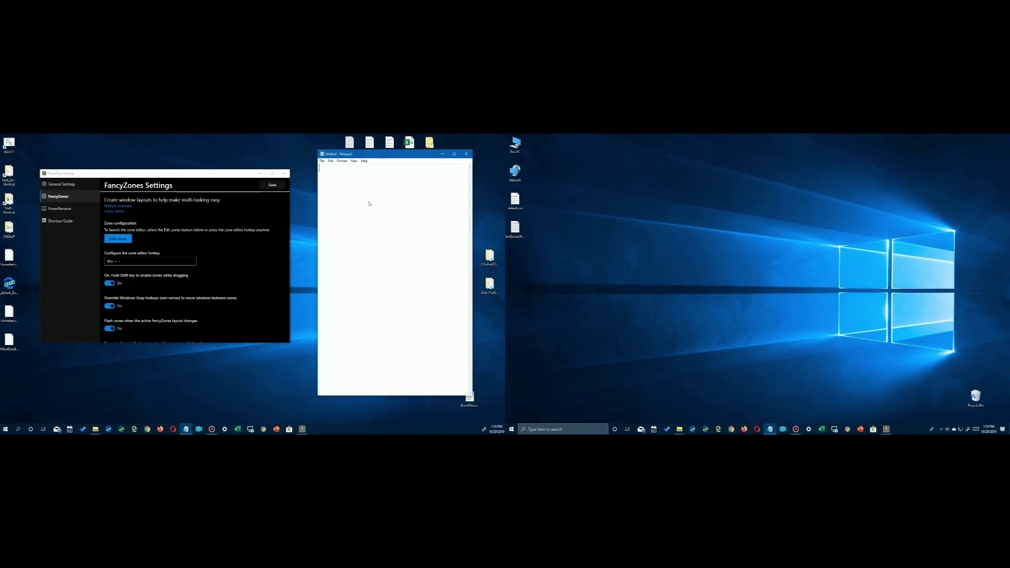
pyautogui.press('super+Left')
pyautogui.press('super+Right')
pyautogui.press('super+Left')
pyautogui.press('super+Right')
pyautogui.press('super+Left')
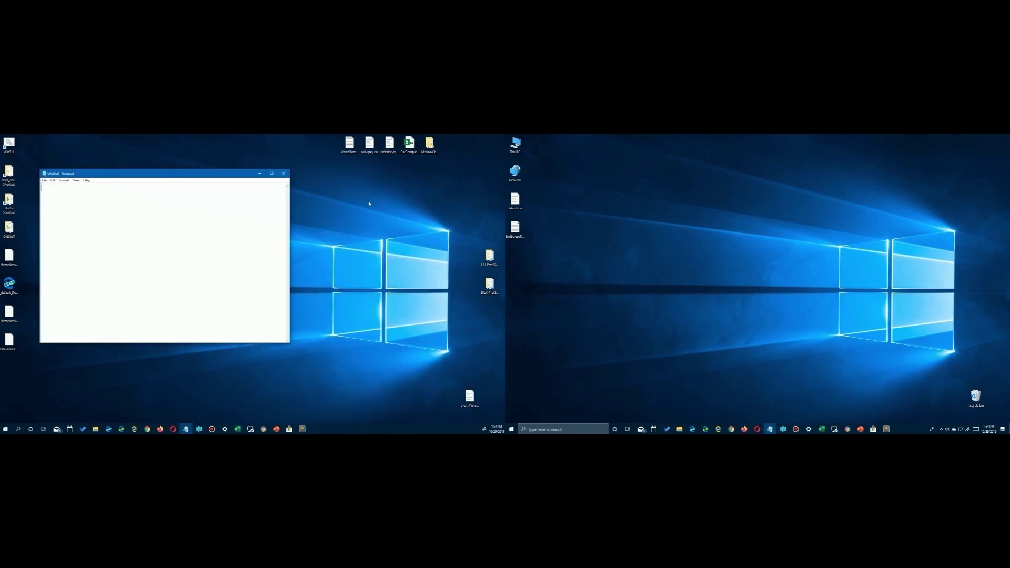
pyautogui.press('super+Right')
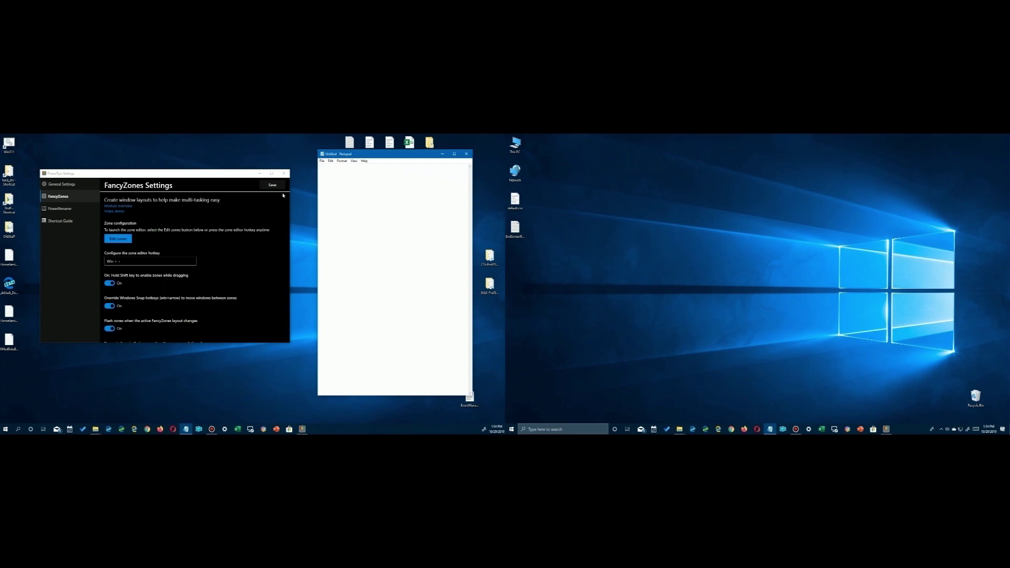
# - Drag the Settings window to the right monitor and snap it into the wide right zone
pyautogui.moveTo(231, 176); pyautogui.dragTo(751, 196)
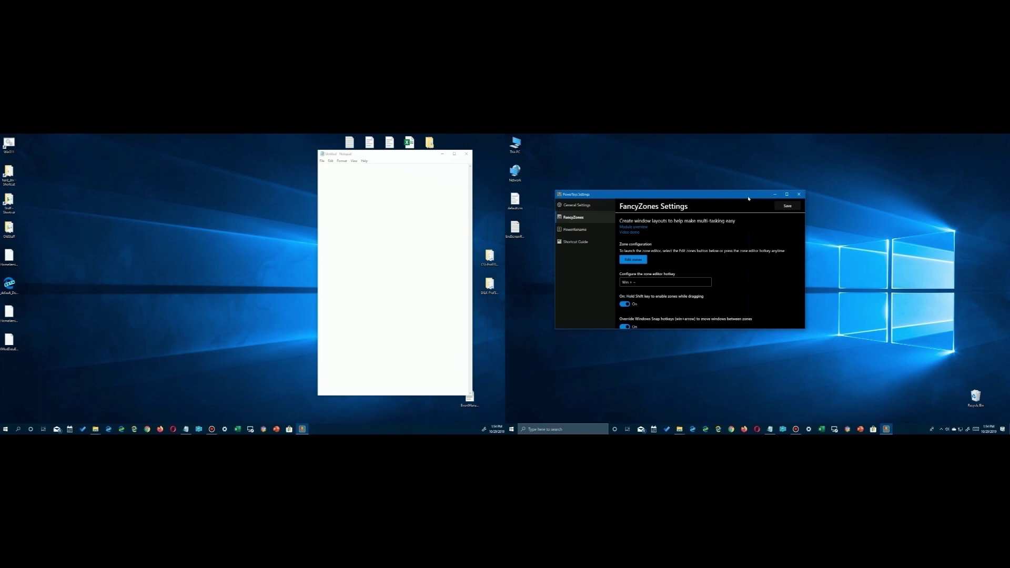
pyautogui.press('super+Left')
pyautogui.press('super+Right')
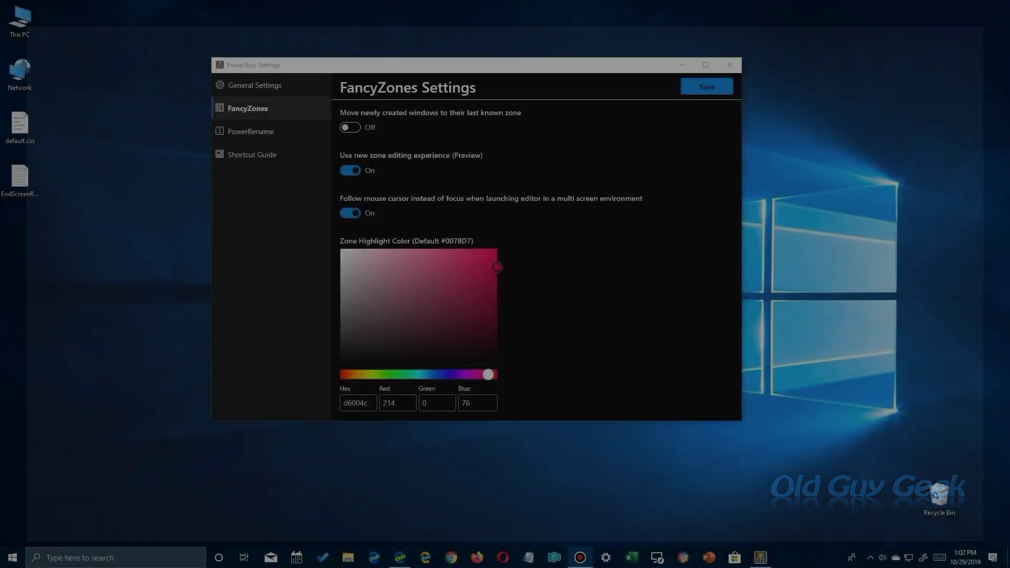
# - Switch to the PowerRename page, discarding the unsaved FancyZones changes
pyautogui.click(239, 132)
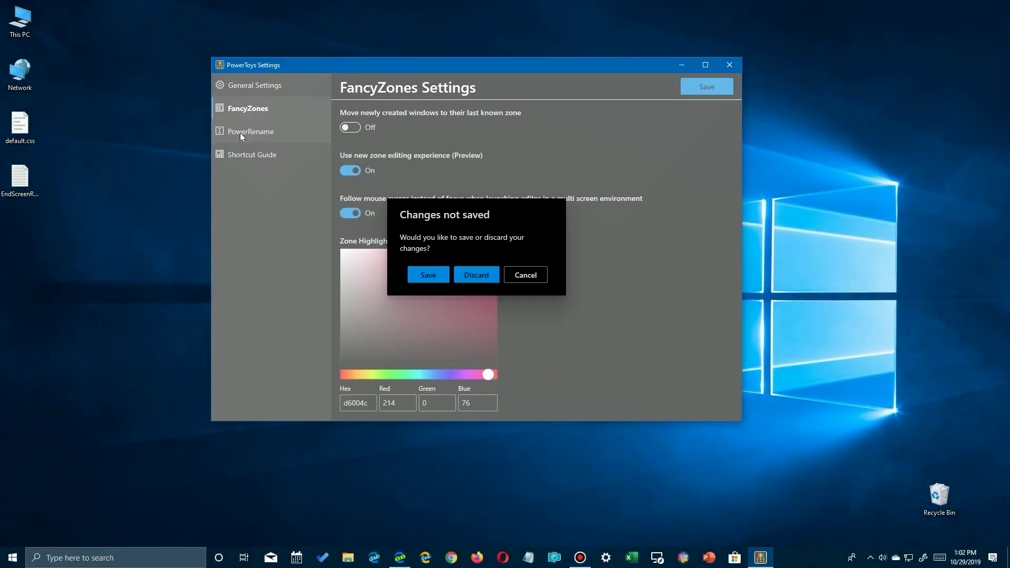
pyautogui.click(480, 274)
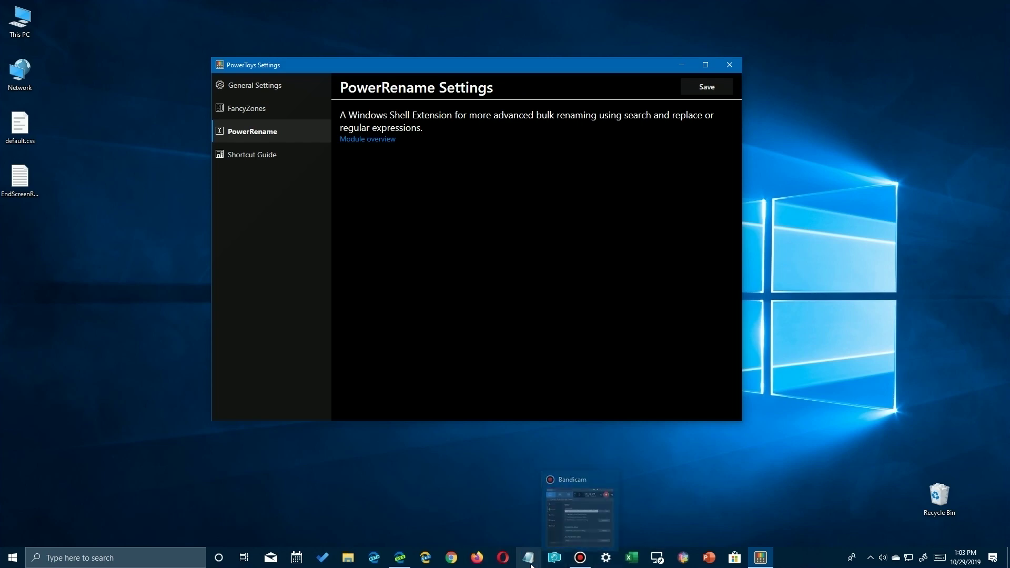
pyautogui.click(356, 519)
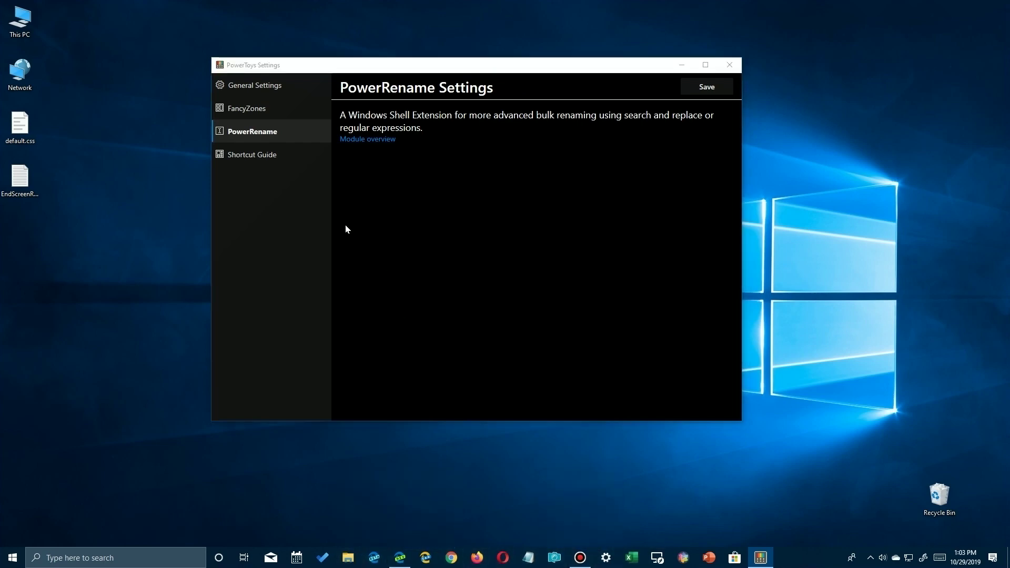
# - Copy the 17 PhoneCache WAV files from ClearBrowsingCache into the empty PowerToys1.2 folder
pyautogui.press('super+e')
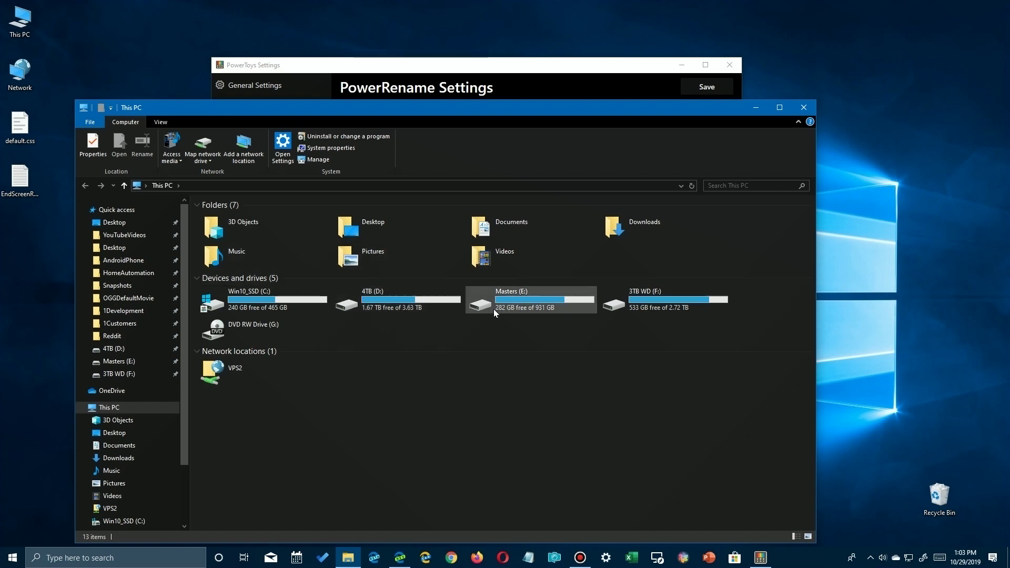
pyautogui.moveTo(590, 335); pyautogui.dragTo(283, 519)
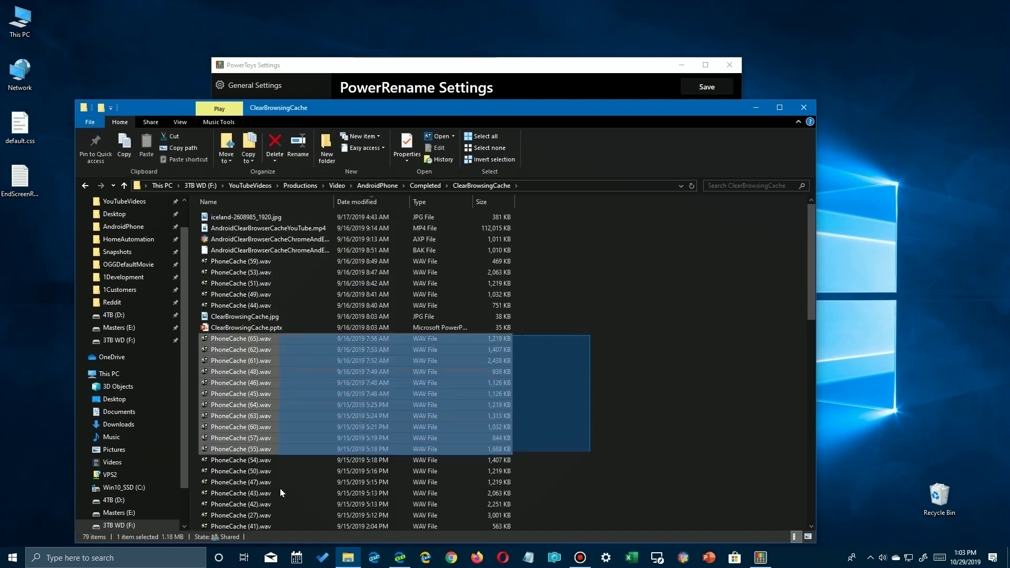
pyautogui.rightClick(238, 373)
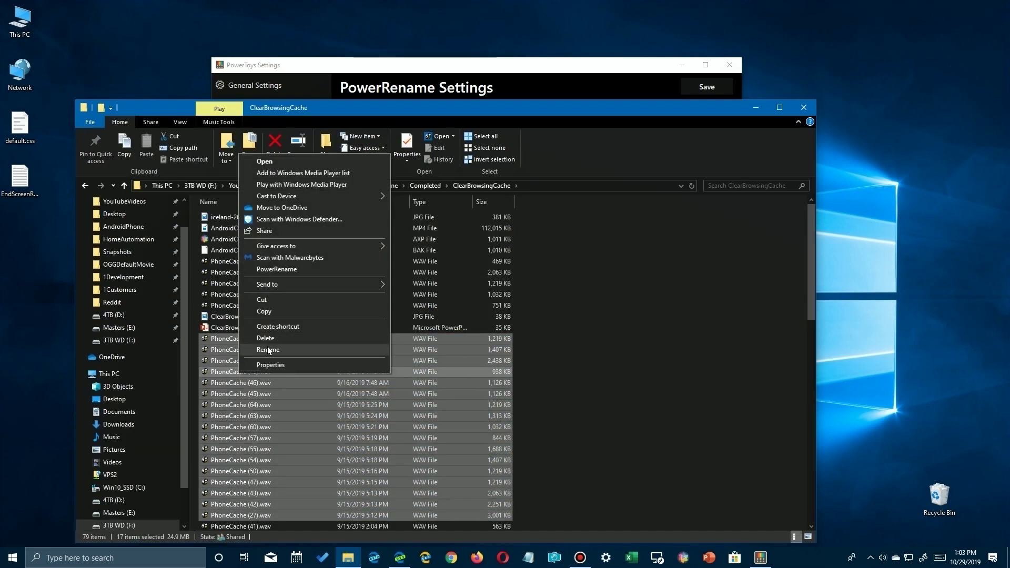
pyautogui.click(264, 311)
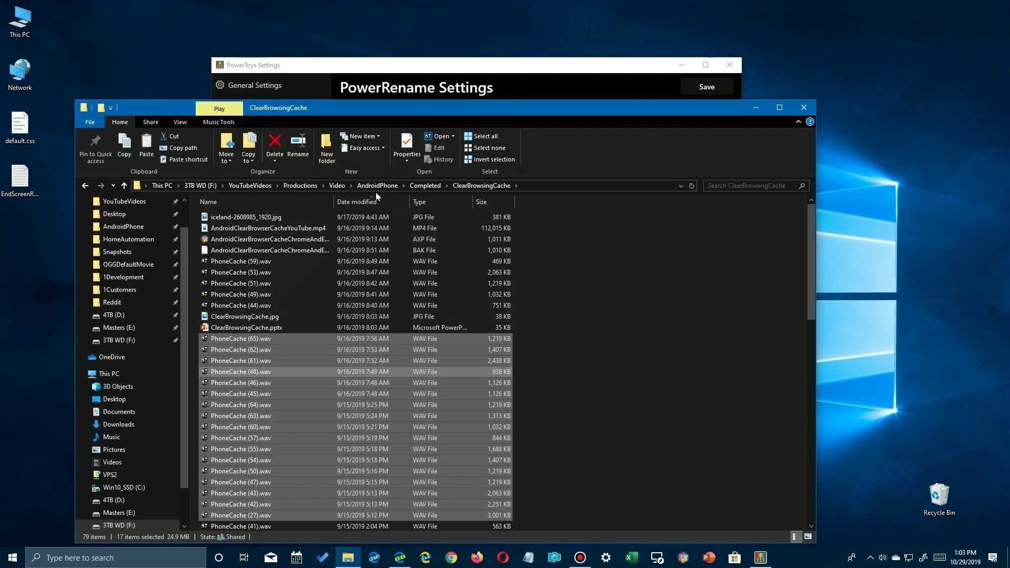
pyautogui.rightClick(347, 269)
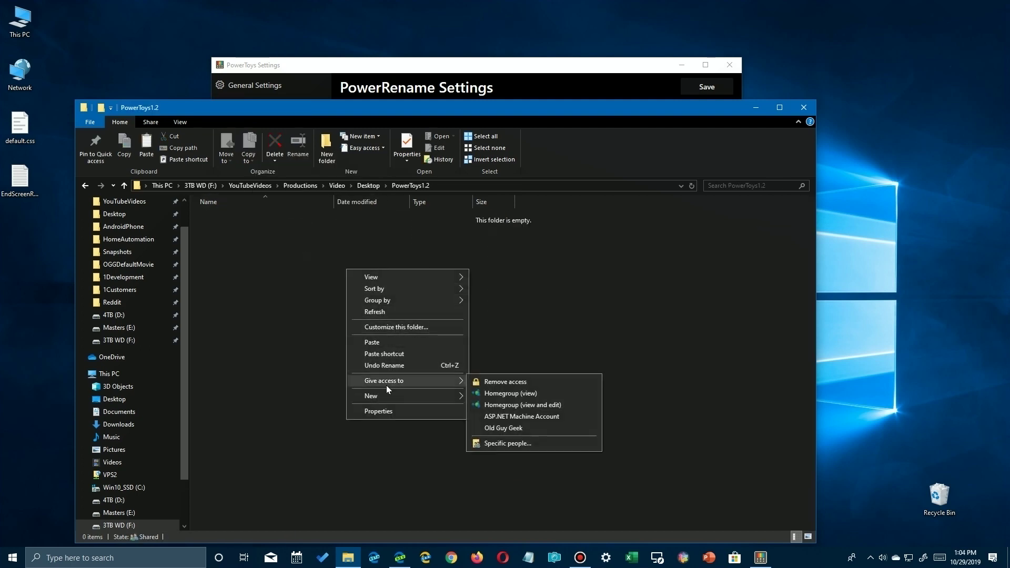
pyautogui.click(375, 340)
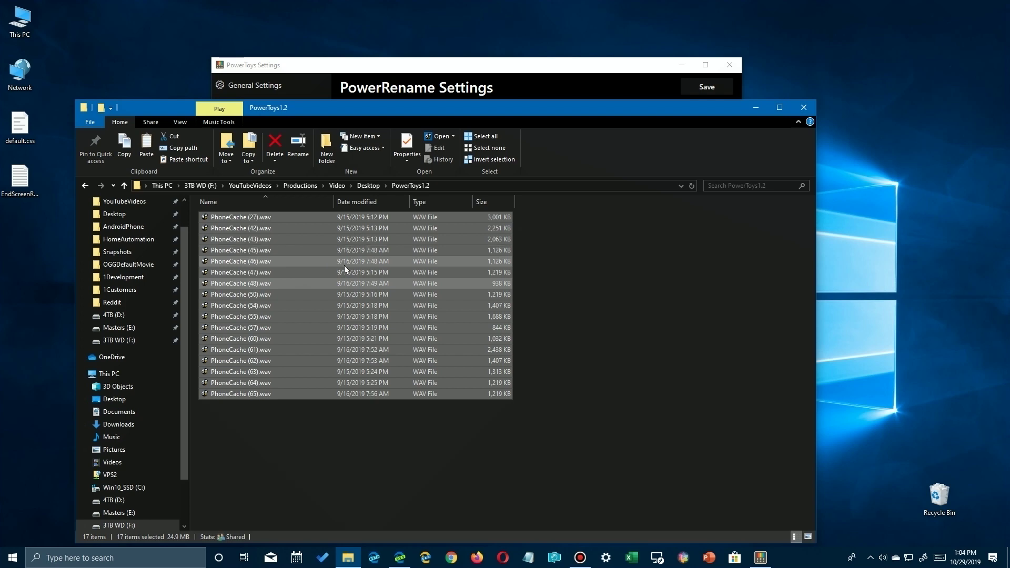
# - Select PhoneCache (55) through PhoneCache (65) in PowerToys1.2 and bring up their context menu
pyautogui.click(588, 253)
pyautogui.moveTo(562, 421); pyautogui.dragTo(238, 313)
pyautogui.rightClick(238, 313)
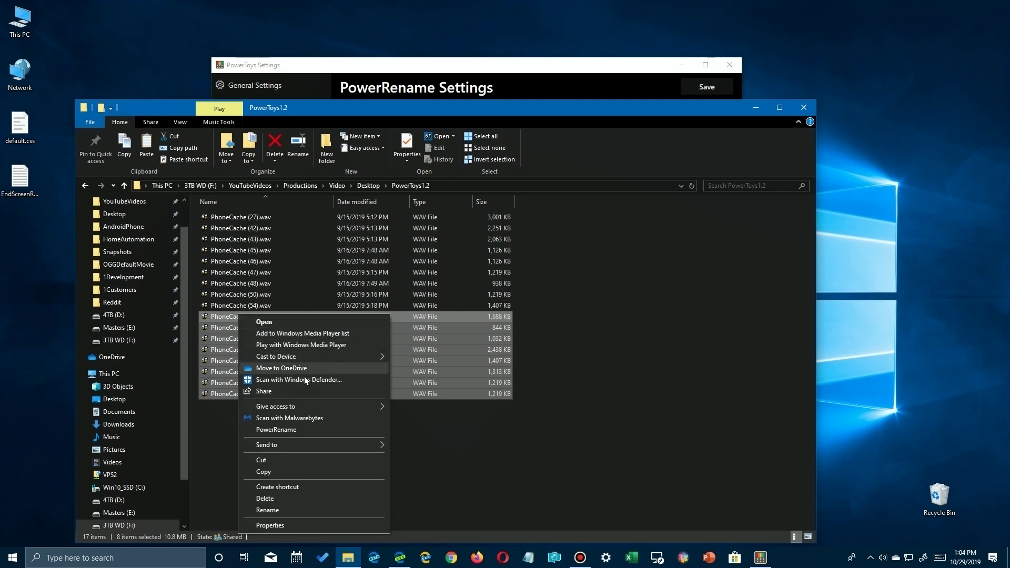
# - Launch PowerRename on the eight files and search for 'Phone', with Regular Expressions left off
pyautogui.click(273, 433)
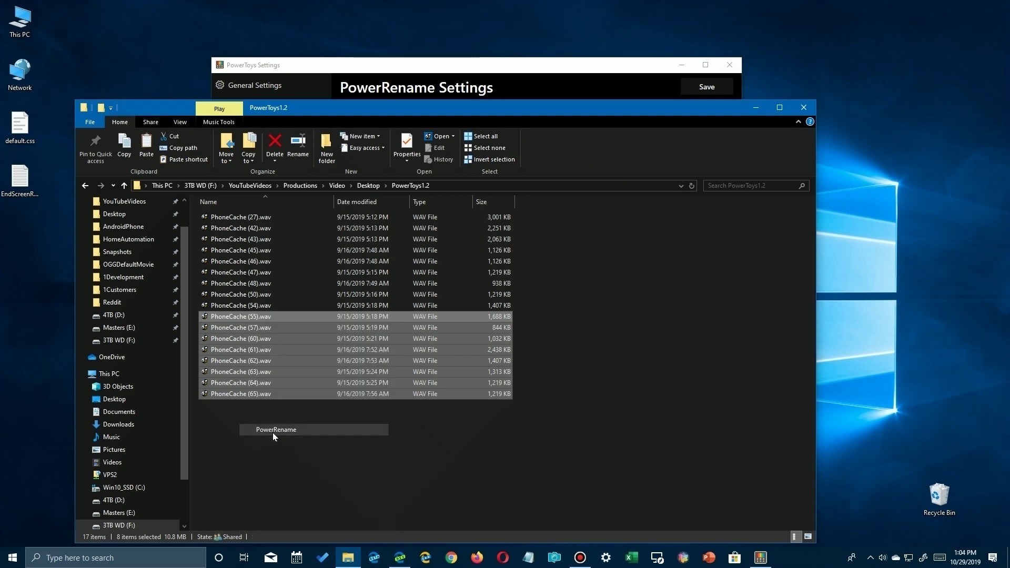
pyautogui.moveTo(150, 13); pyautogui.dragTo(619, 193)
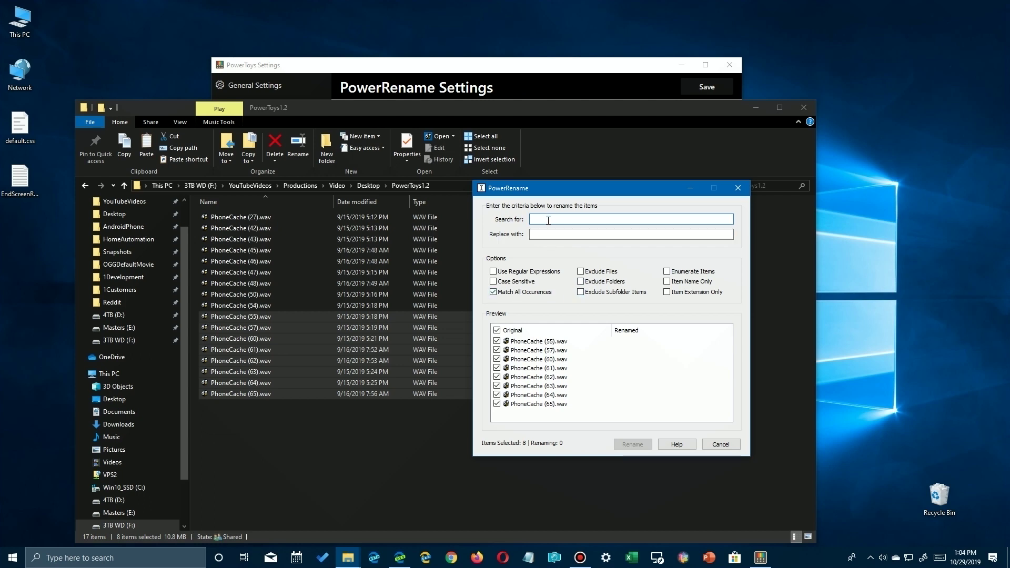
pyautogui.write('Phone')
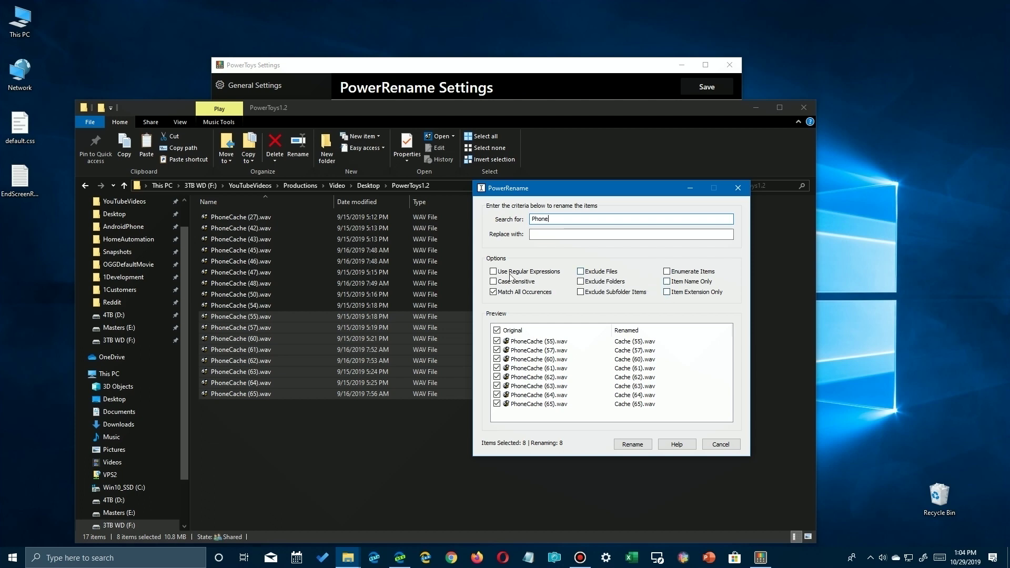
pyautogui.click(493, 272)
pyautogui.click(494, 272)
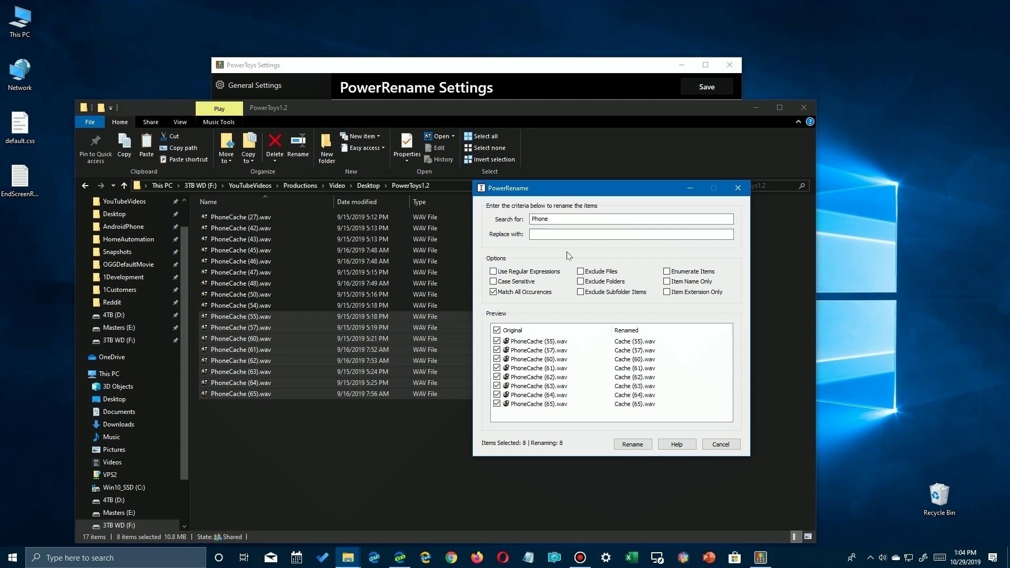
pyautogui.click(553, 232)
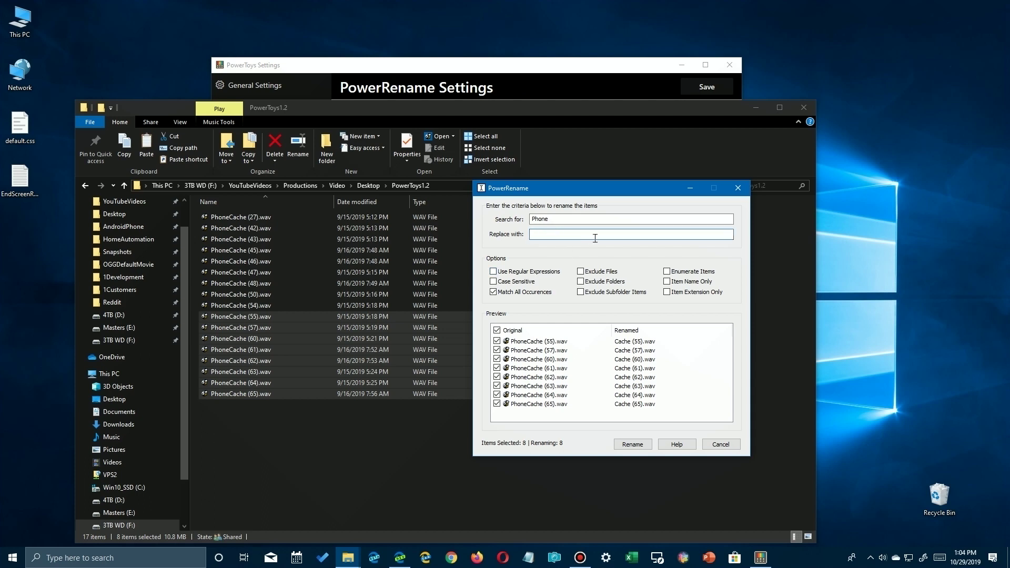
# - Set the replacement to 'PhoneTest' and turn on Case Sensitive
pyautogui.write('h')
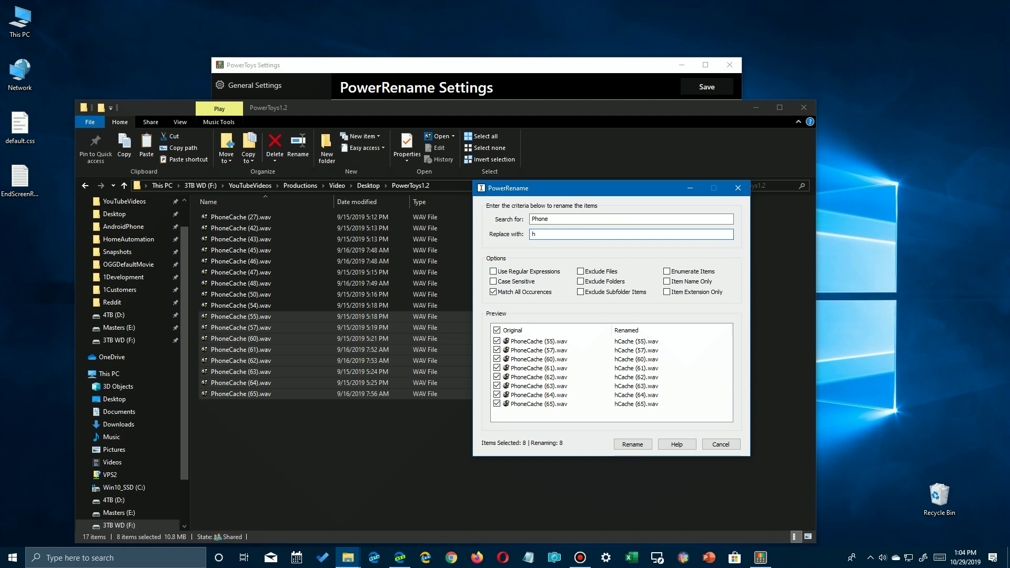
pyautogui.press('BackSpace')
pyautogui.write('Phone')
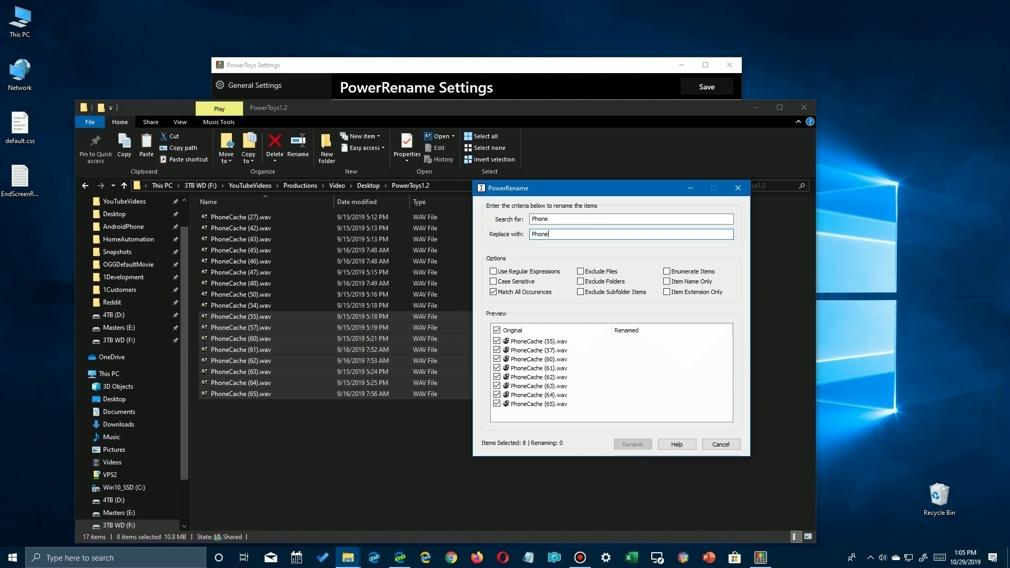
pyautogui.write('Test')
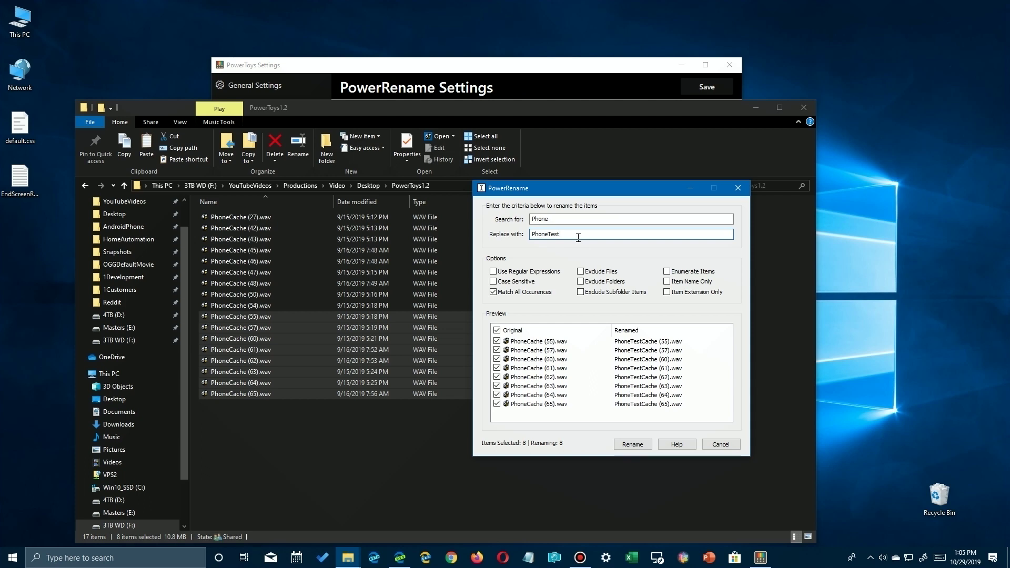
pyautogui.click(493, 282)
# - Correct the search term so it reads 'Phone' with a capital P
pyautogui.click(531, 218)
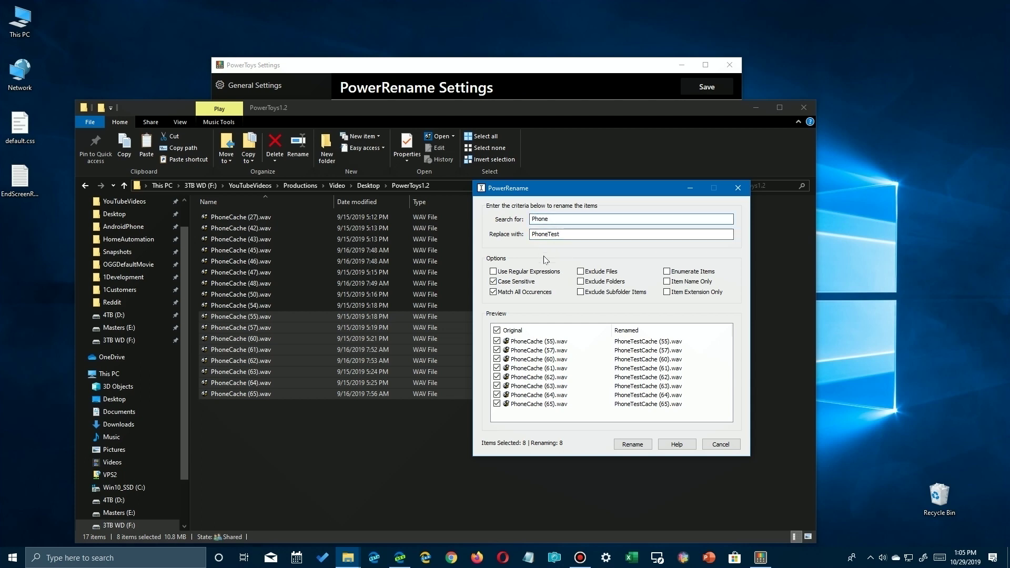
pyautogui.press('Delete')
pyautogui.write('p')
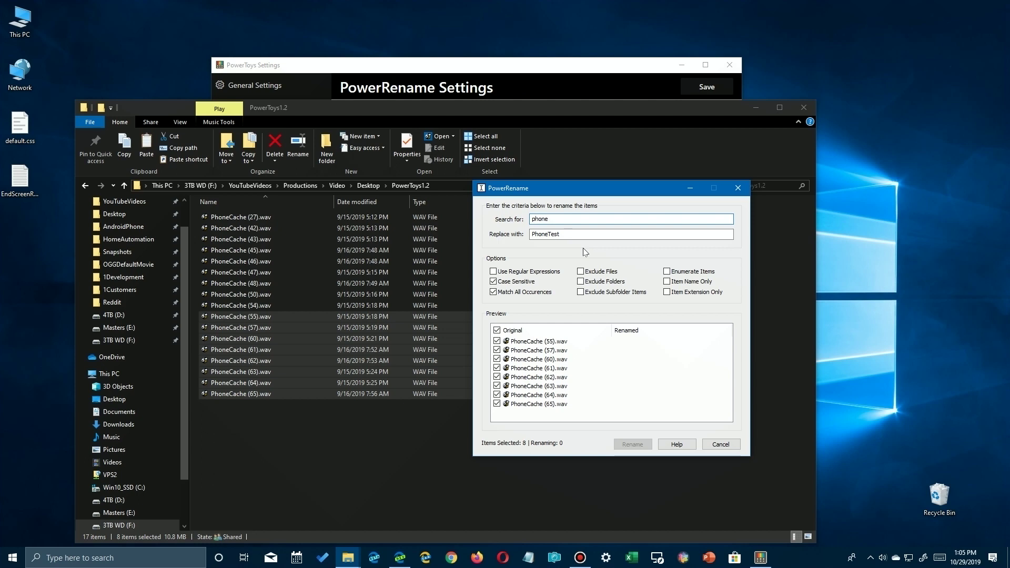
pyautogui.press('BackSpace')
pyautogui.write('p')
pyautogui.press('BackSpace')
pyautogui.write('P')
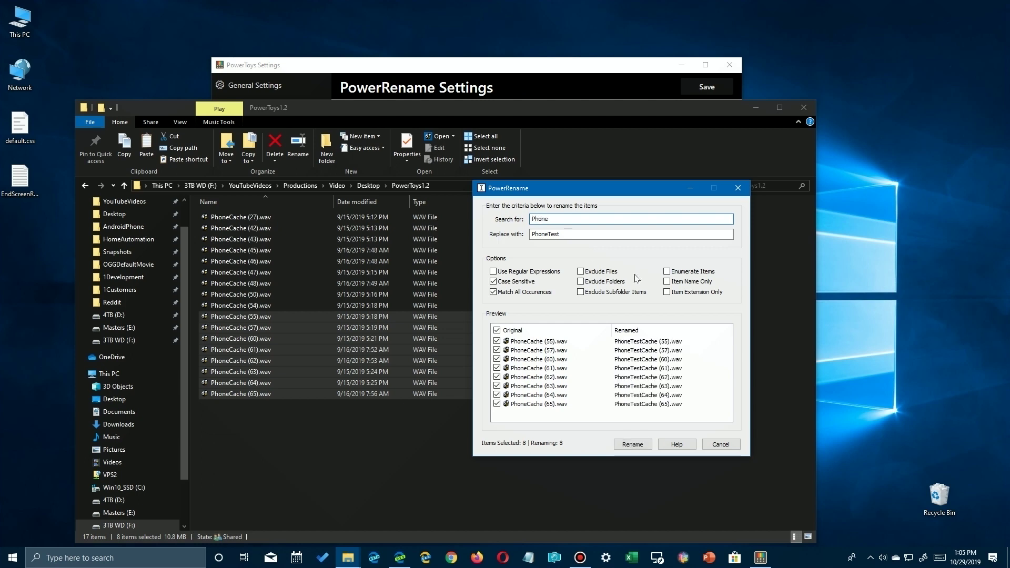
# - Turn on Exclude Files and uncheck PhoneCache (57), (61) and (62) in the preview
pyautogui.click(581, 272)
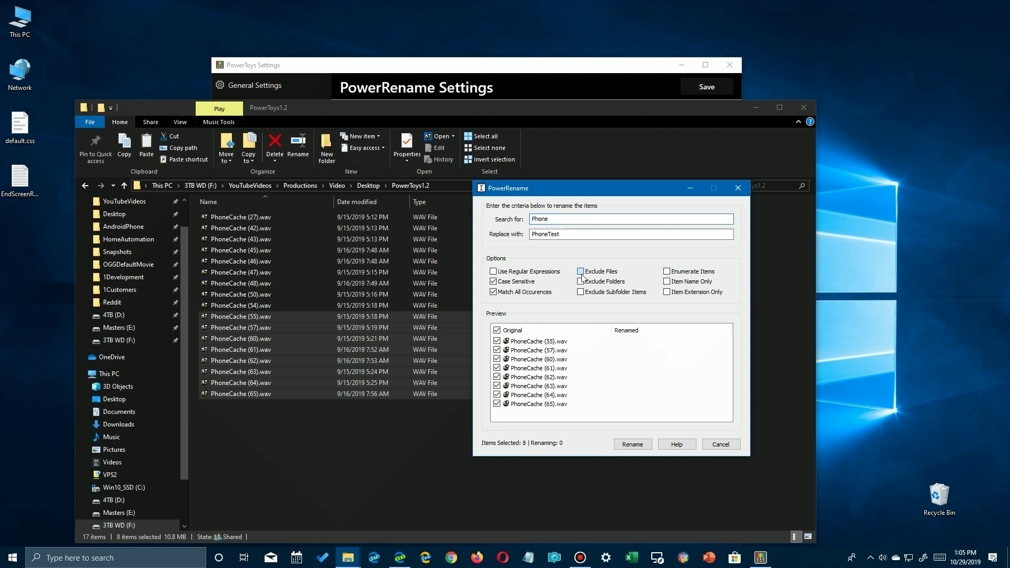
pyautogui.click(497, 350)
pyautogui.click(496, 368)
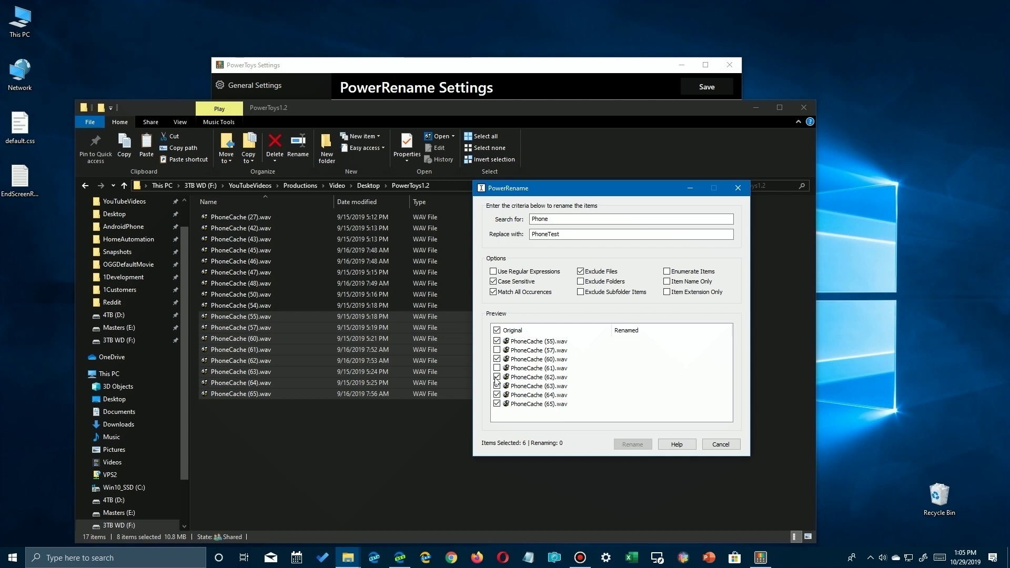
pyautogui.click(497, 377)
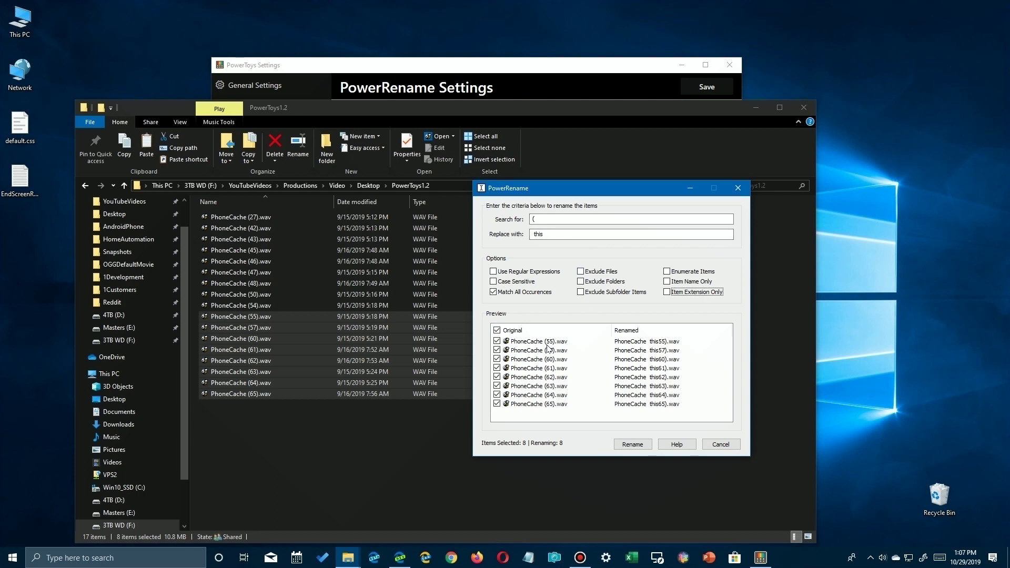
# - Rename the eight files removing '(' via an empty replacement, then reselect files 55–65
pyautogui.click(550, 219)
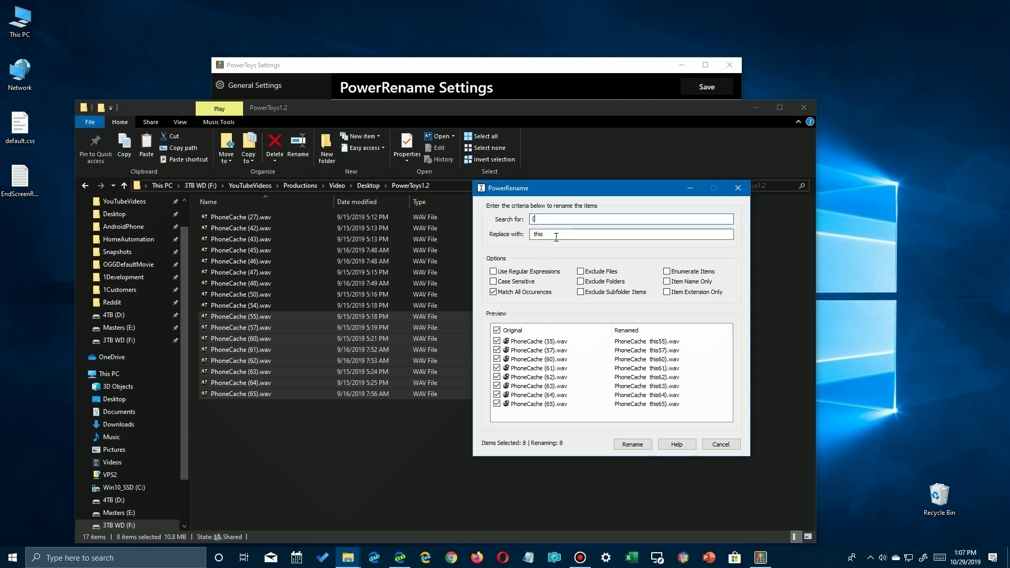
pyautogui.press('Tab')
pyautogui.press('BackSpace')
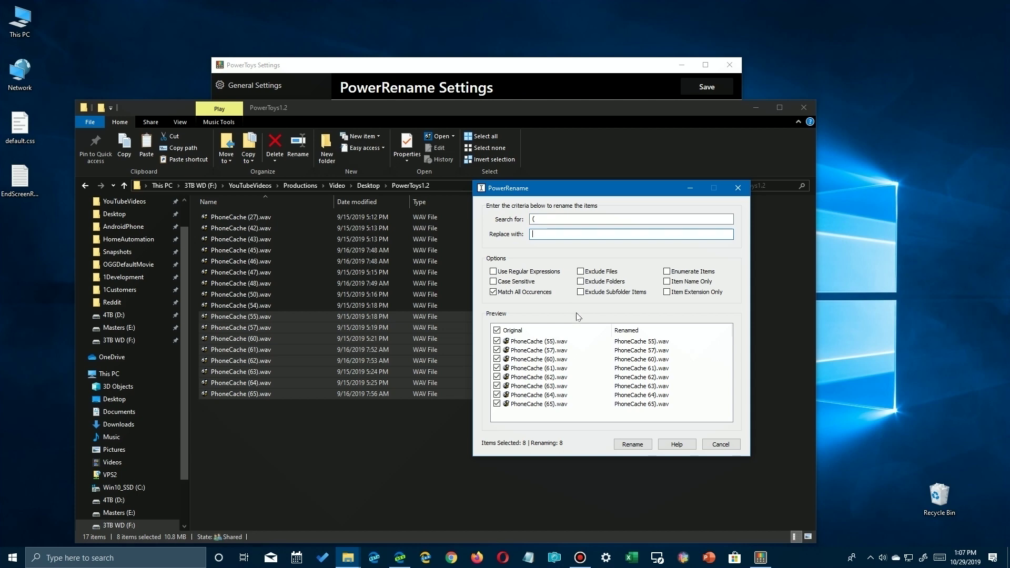
pyautogui.click(639, 444)
pyautogui.click(638, 445)
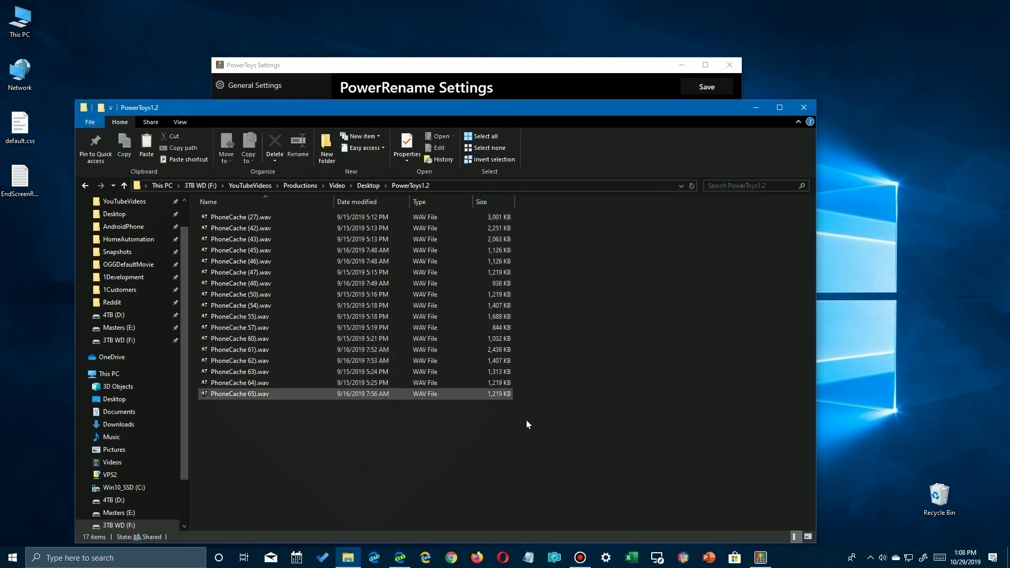
pyautogui.moveTo(528, 417); pyautogui.dragTo(222, 317)
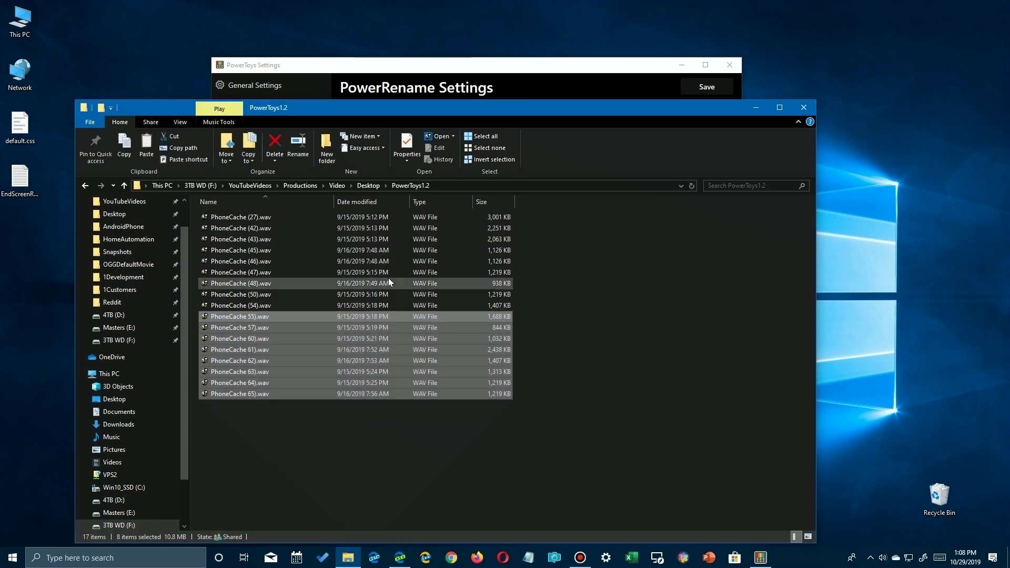
# - Run PowerRename on files 55–65 to strip ')' using an empty replacement
pyautogui.rightClick(320, 321)
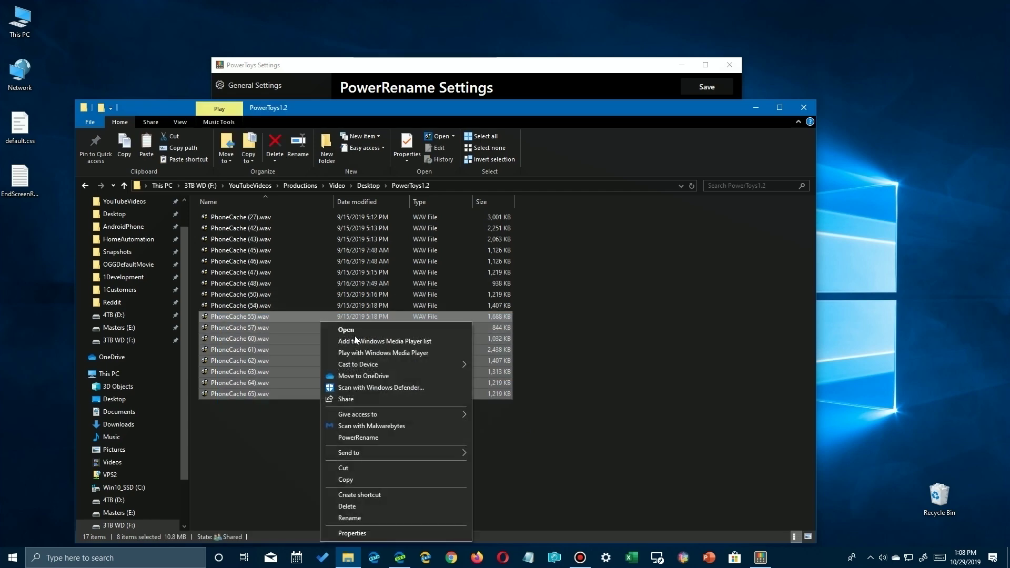
pyautogui.click(356, 437)
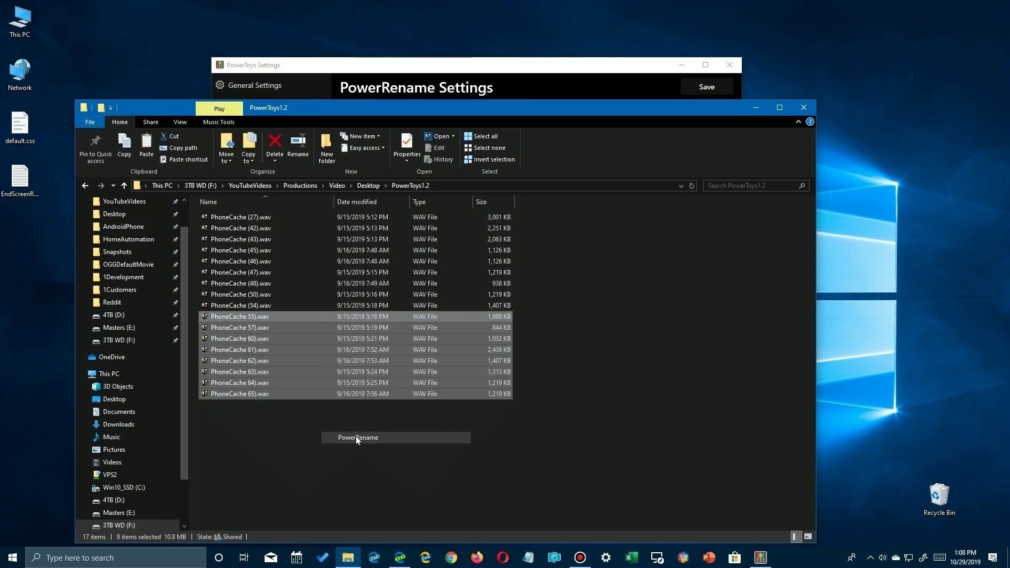
pyautogui.moveTo(162, 9); pyautogui.dragTo(615, 197)
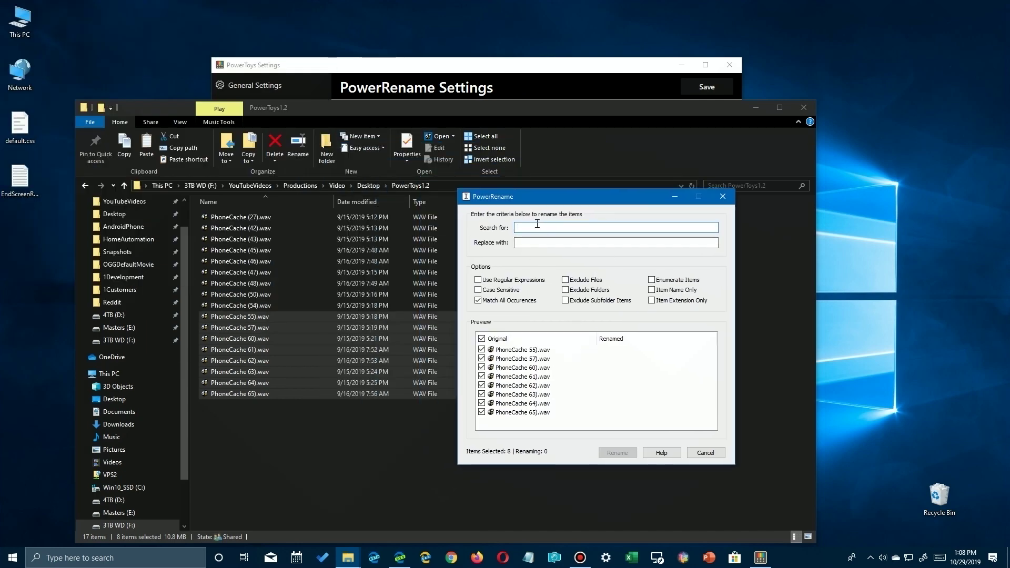
pyautogui.write(')')
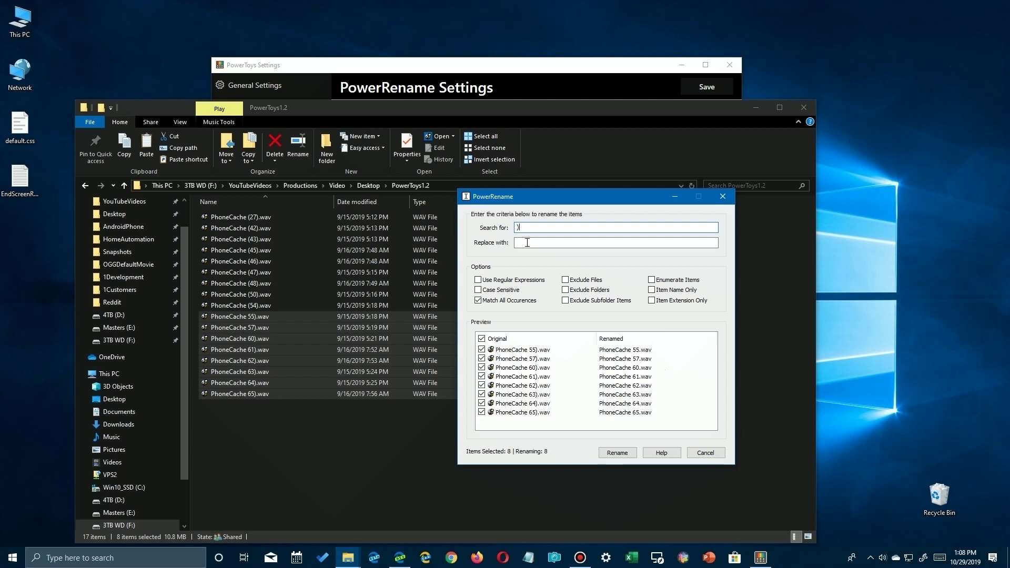
pyautogui.click(615, 454)
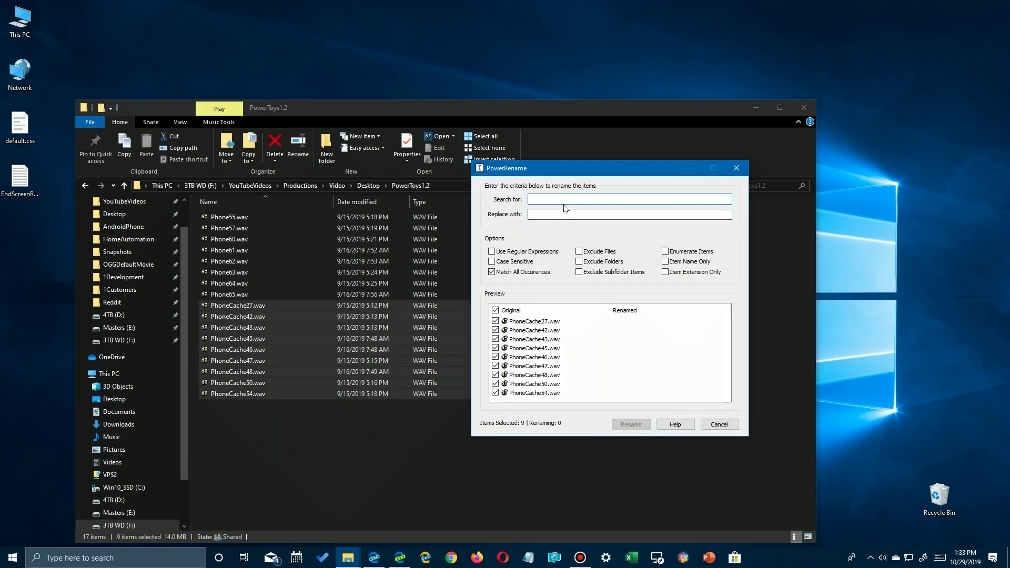
# - Replace 'PhoneCache' with 'MyFiles', fixing the search typo, and rename the nine files
pyautogui.write('P')
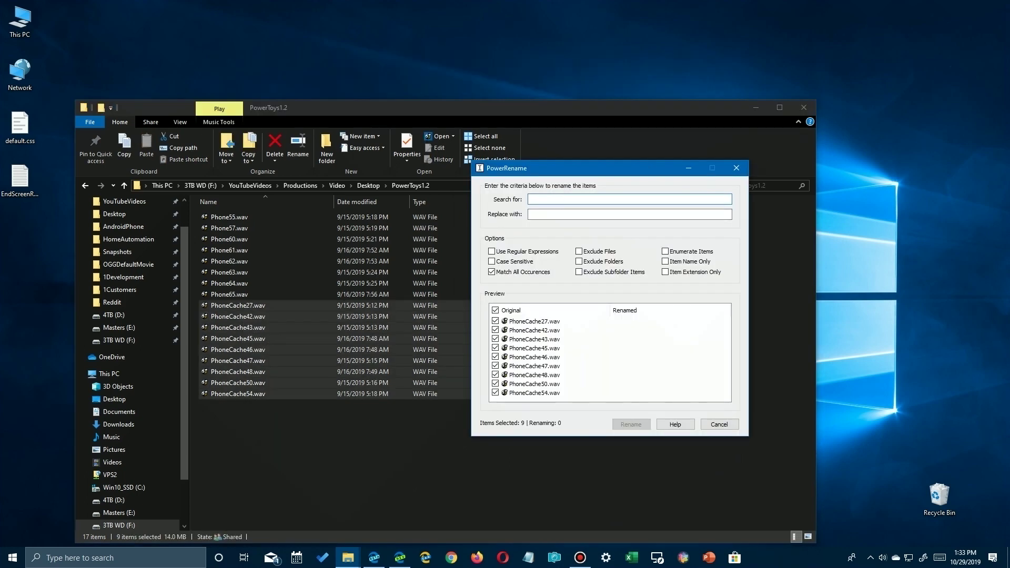
pyautogui.write('owerCache')
pyautogui.click(629, 214)
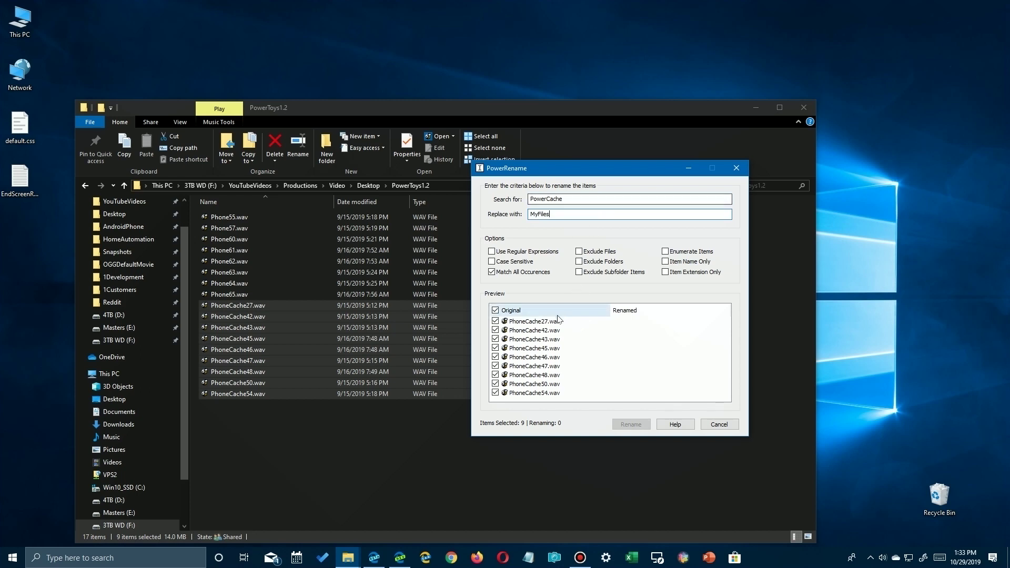
pyautogui.moveTo(543, 199); pyautogui.dragTo(532, 199)
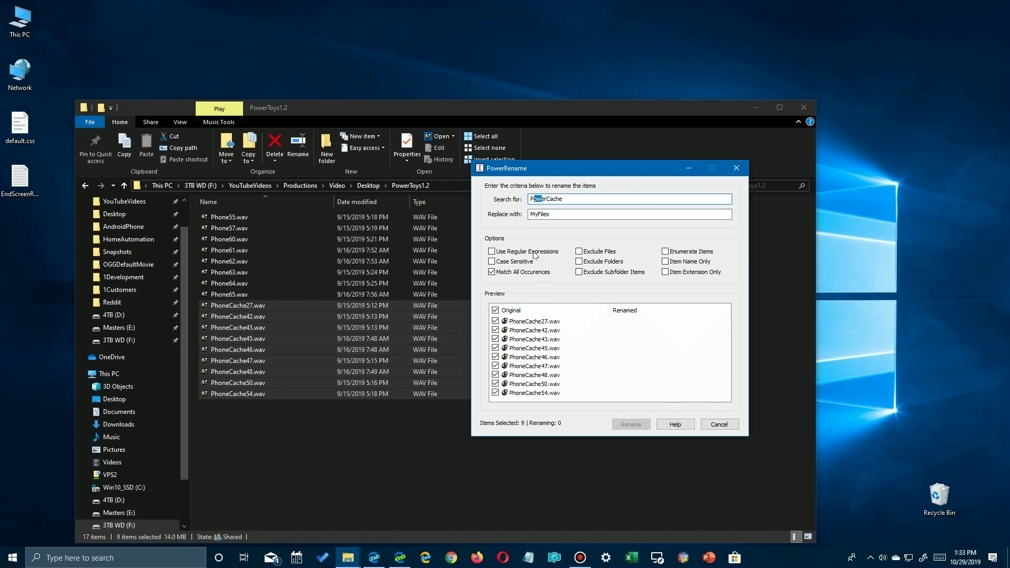
pyautogui.write('hon')
pyautogui.press('BackSpace')
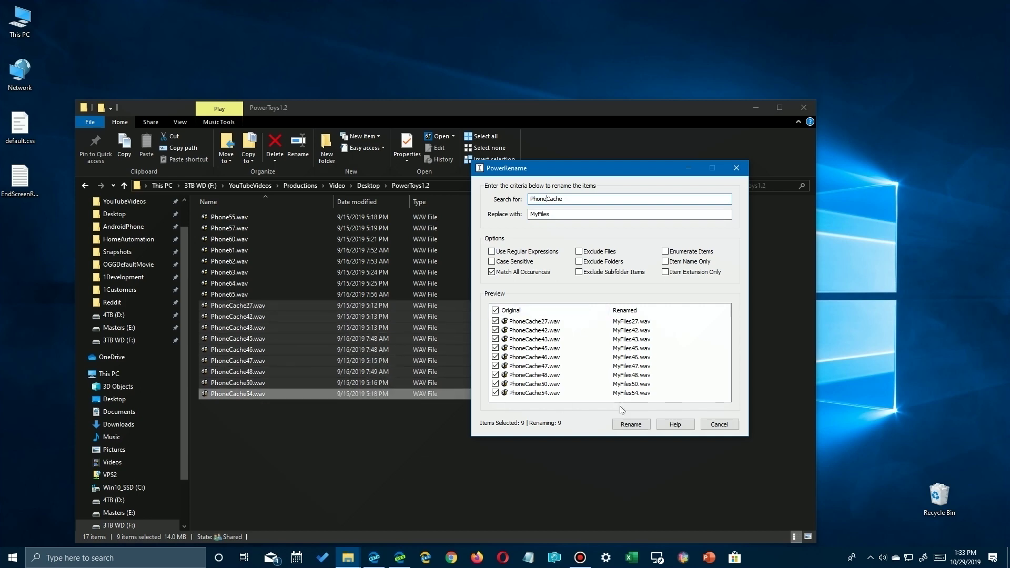
pyautogui.click(636, 427)
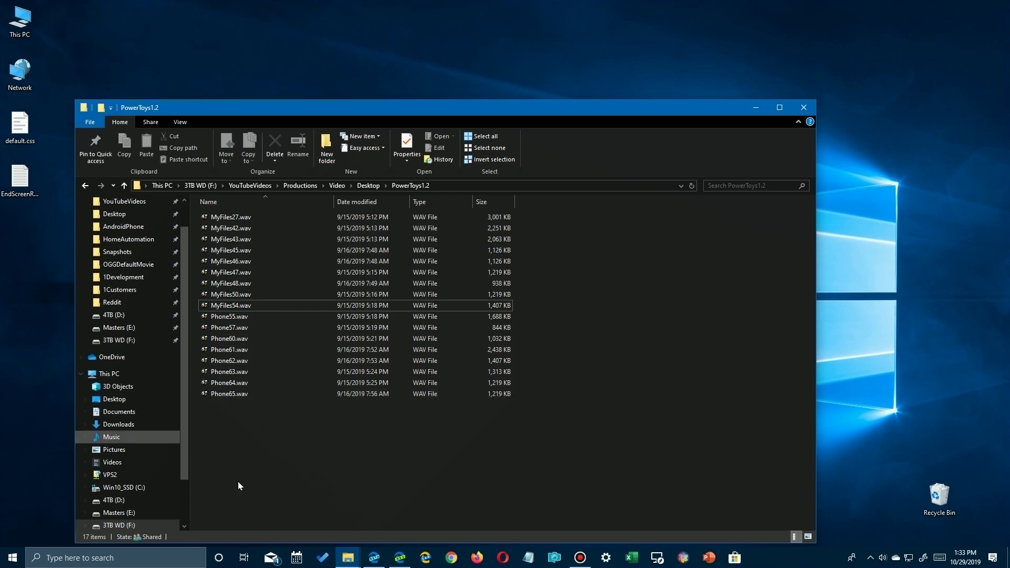
pyautogui.click(374, 560)
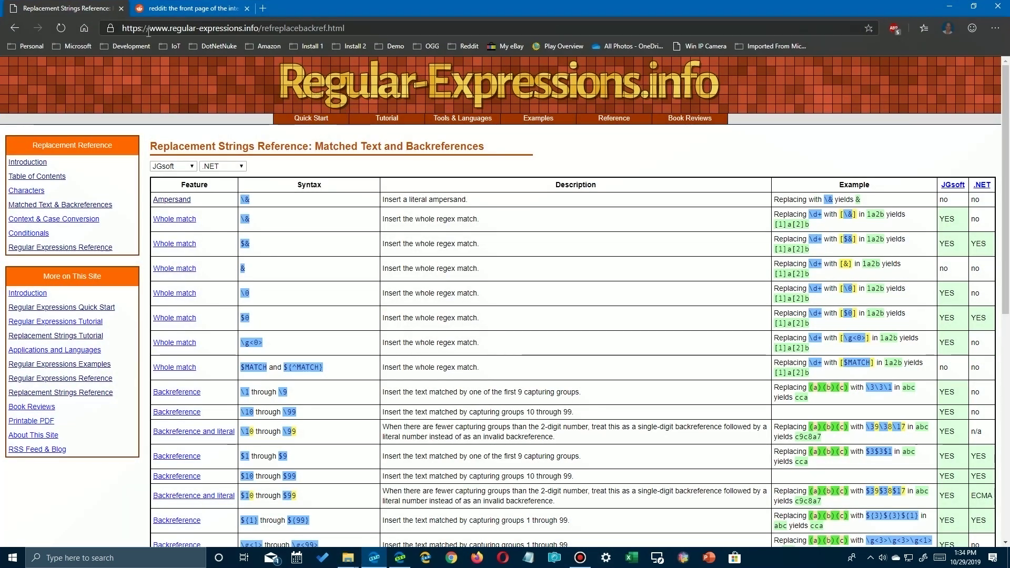
# - Open the Characters page of the Regular-Expressions.info Replacement Reference
pyautogui.click(32, 191)
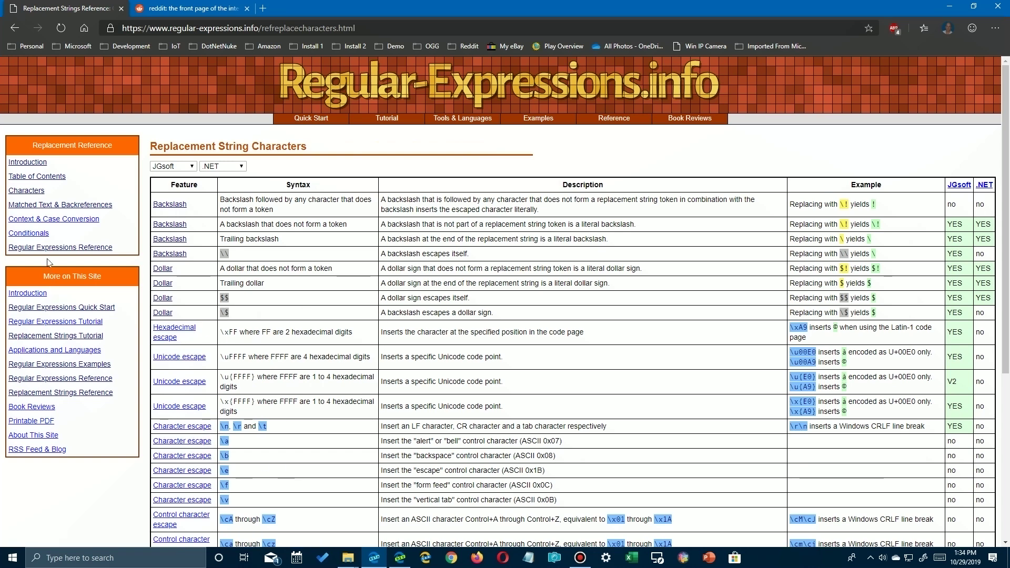
pyautogui.click(34, 235)
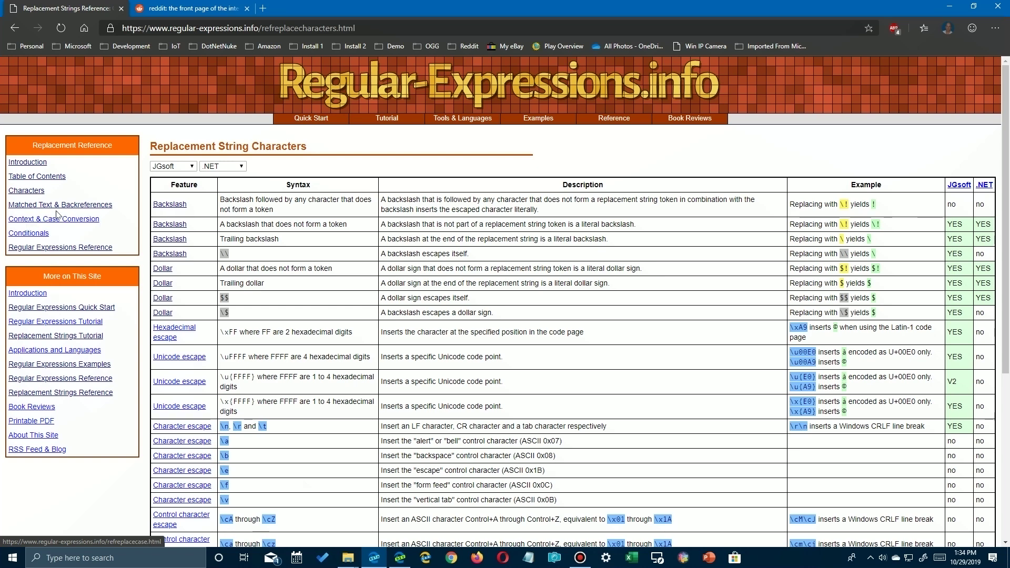
pyautogui.click(62, 310)
pyautogui.click(63, 318)
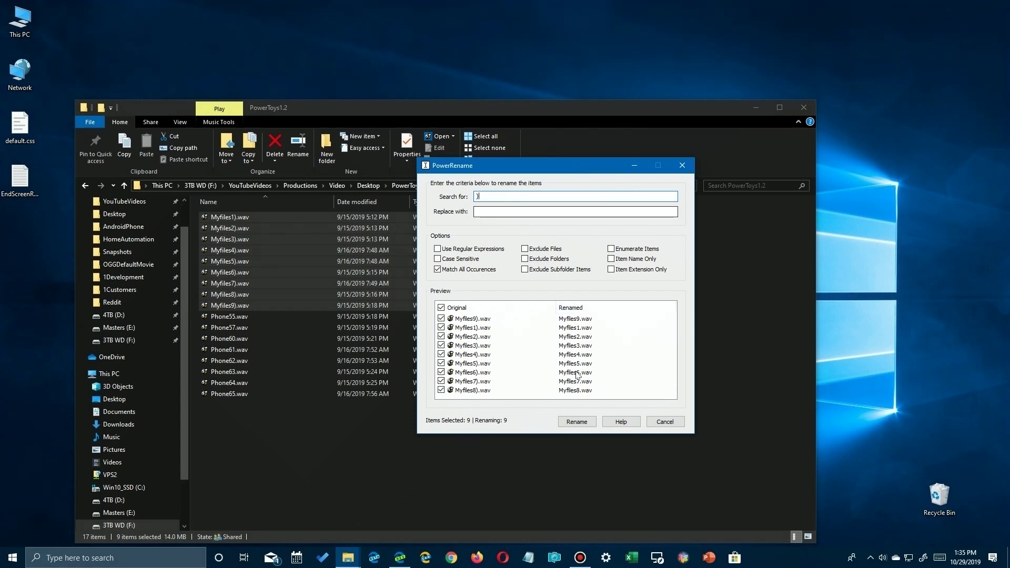
# - Apply the rename so the nine files become Myfiles1.wav through Myfiles9.wav
pyautogui.click(575, 422)
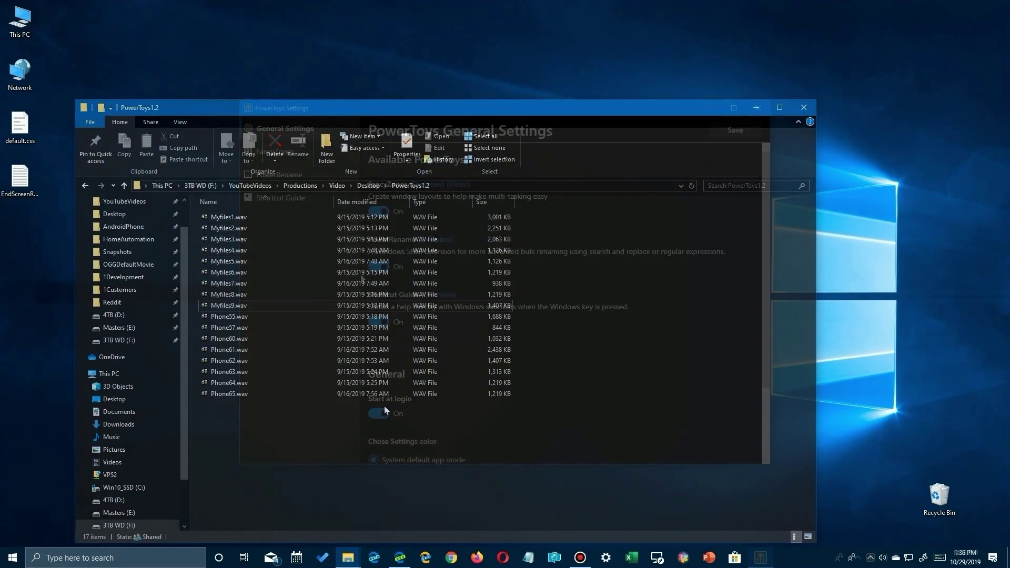